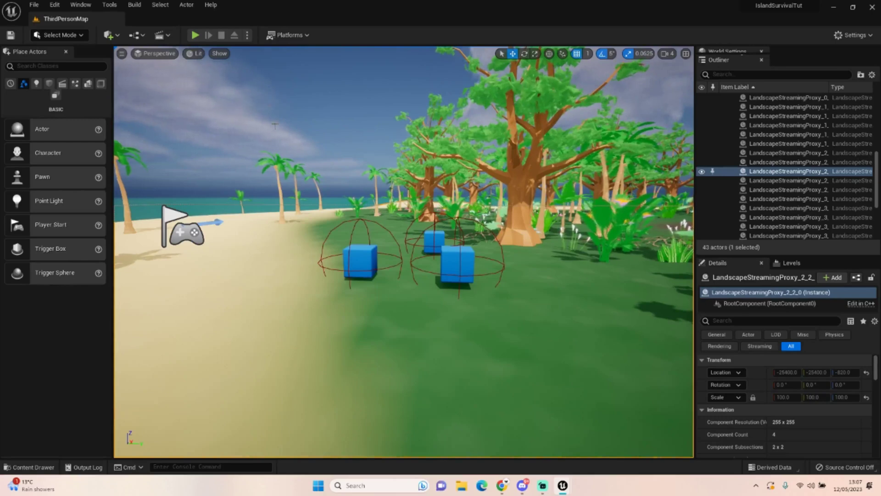
# Play-test the level by walking the character up to each blue cube to check its interaction outline, and stop the session.
pyautogui.click(195, 35)
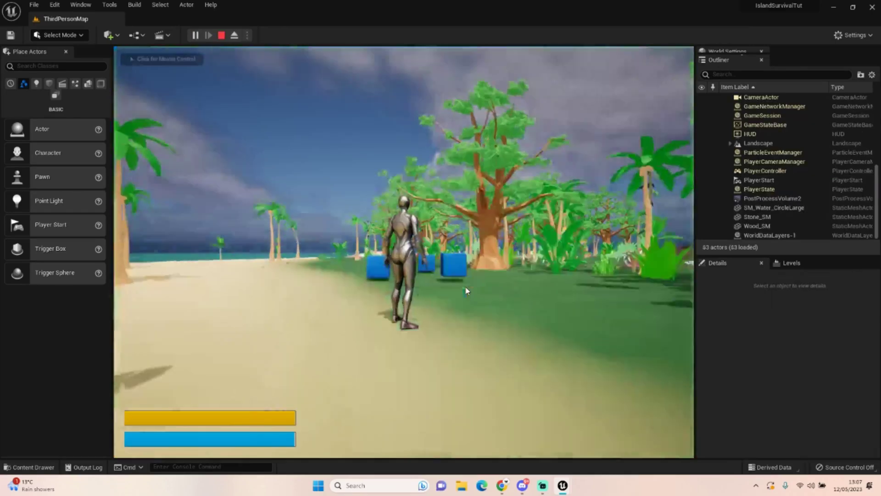
pyautogui.click(466, 290)
pyautogui.press('w')
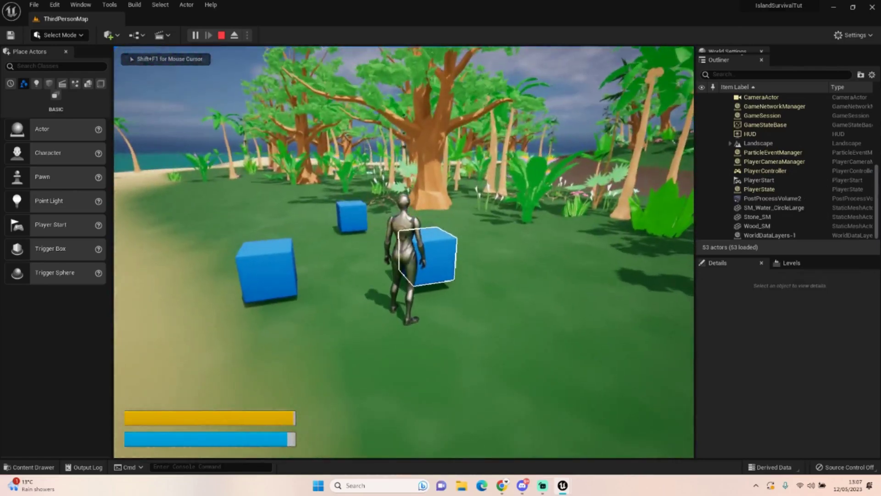
pyautogui.press('a')
pyautogui.press('w')
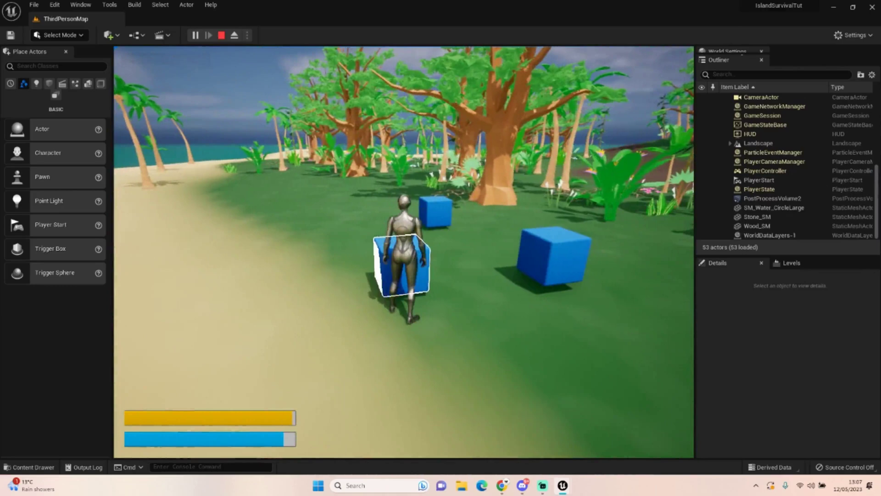
pyautogui.press('s')
pyautogui.press('w')
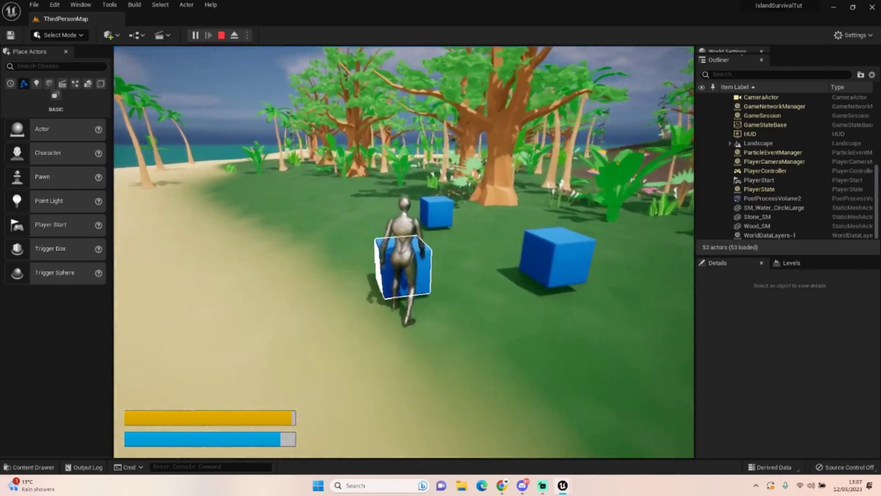
pyautogui.press('d')
pyautogui.press('w')
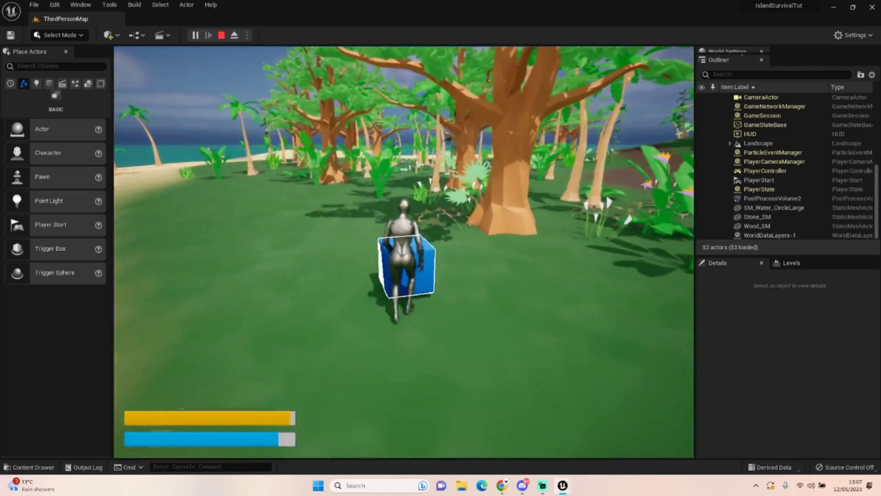
pyautogui.press('s')
pyautogui.press('s')
pyautogui.press('d')
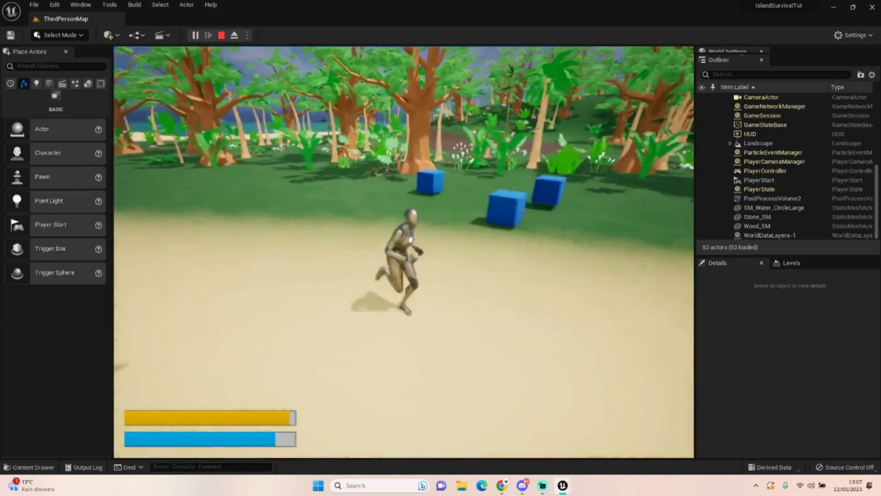
pyautogui.press('Escape')
pyautogui.moveTo(572, 303); pyautogui.dragTo(539, 315, button='right')
pyautogui.press('w')
pyautogui.press('d')
pyautogui.press('s')
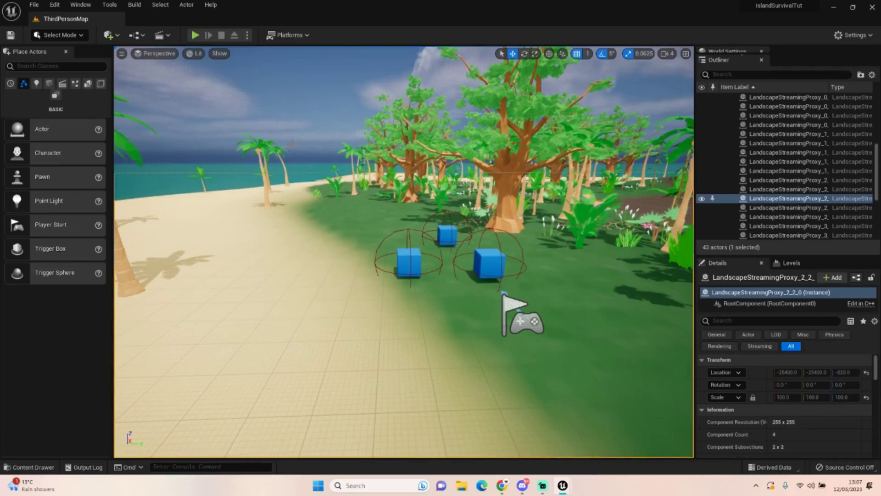
# Create a new material named M_InteractTutorial in the ThirdPerson/Interactables folder.
pyautogui.click(29, 467)
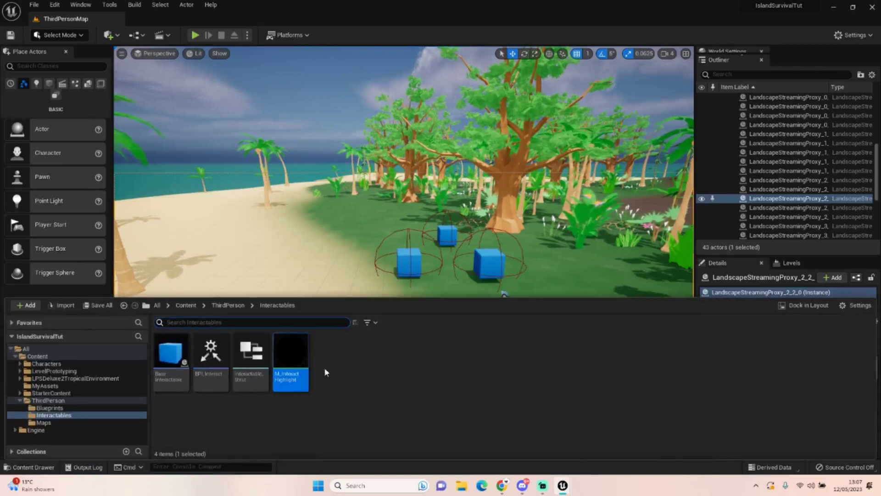
pyautogui.rightClick(343, 354)
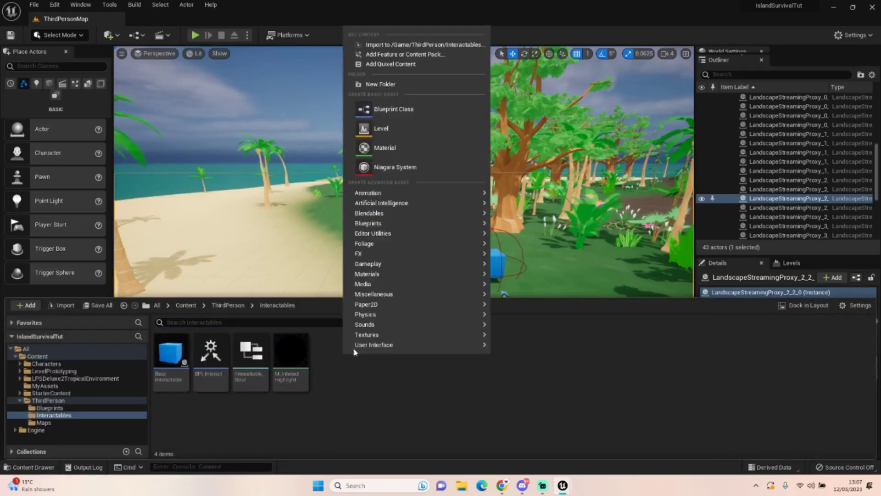
pyautogui.click(431, 146)
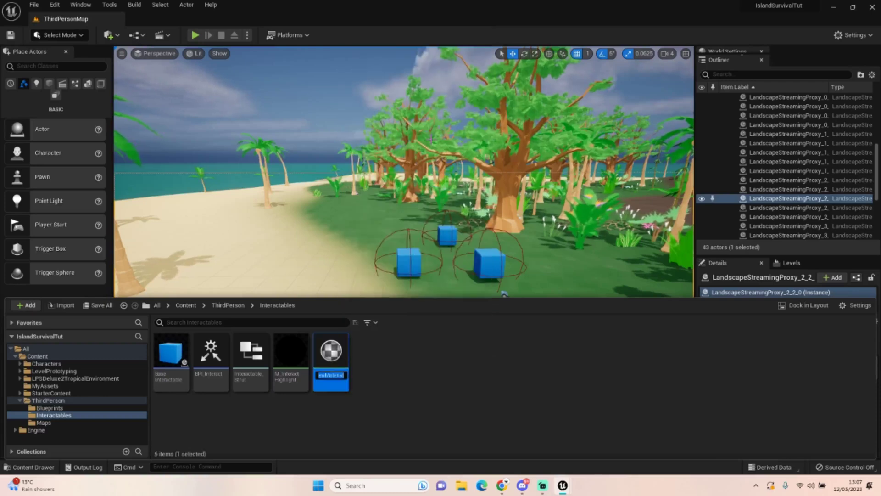
pyautogui.write('M_Intera')
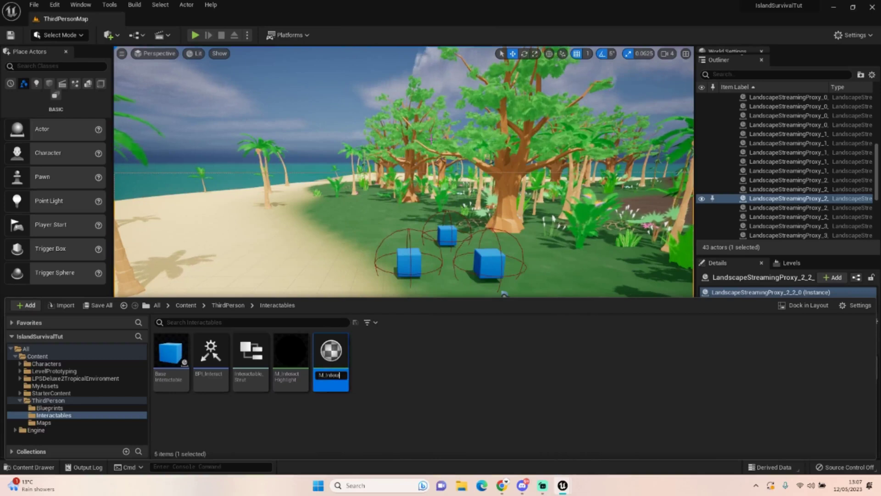
pyautogui.write('ct')
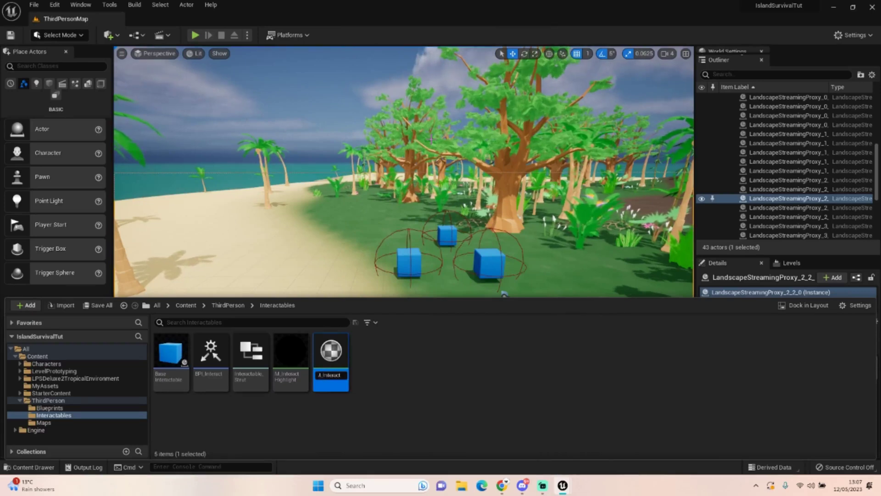
pyautogui.write('TR')
pyautogui.write('toria')
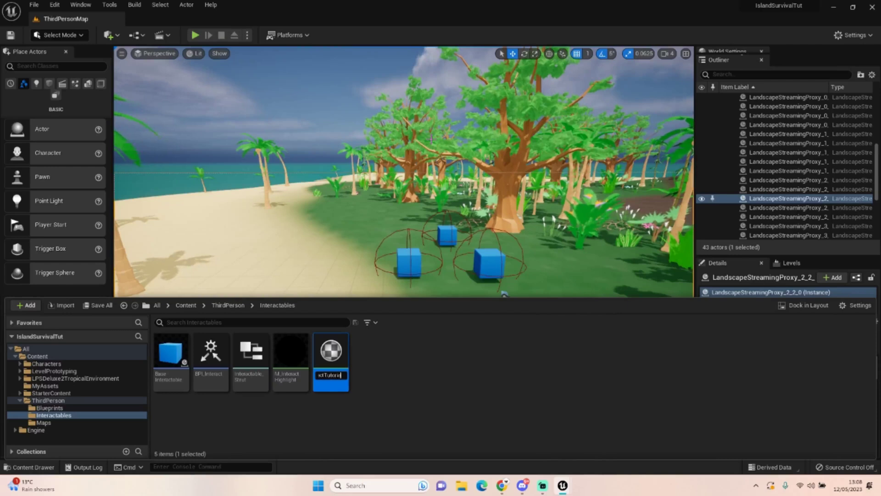
pyautogui.write('l')
pyautogui.press('Return')
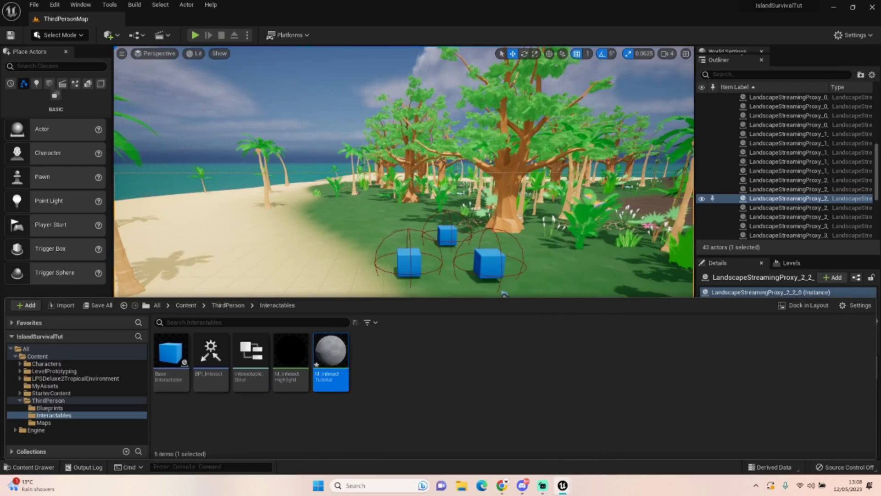
# Open the M_InteractTutorial material for editing and set its material domain to Post Process.
pyautogui.doubleClick(340, 352)
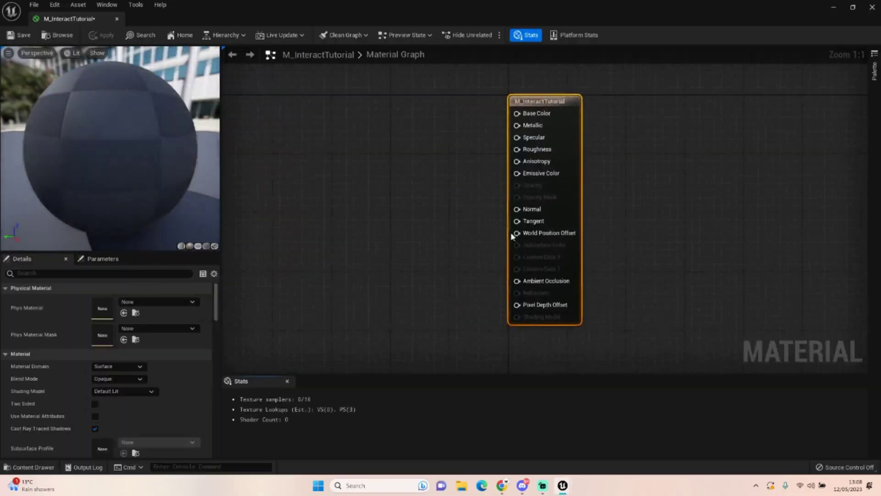
pyautogui.scroll(-2, 473, 188)
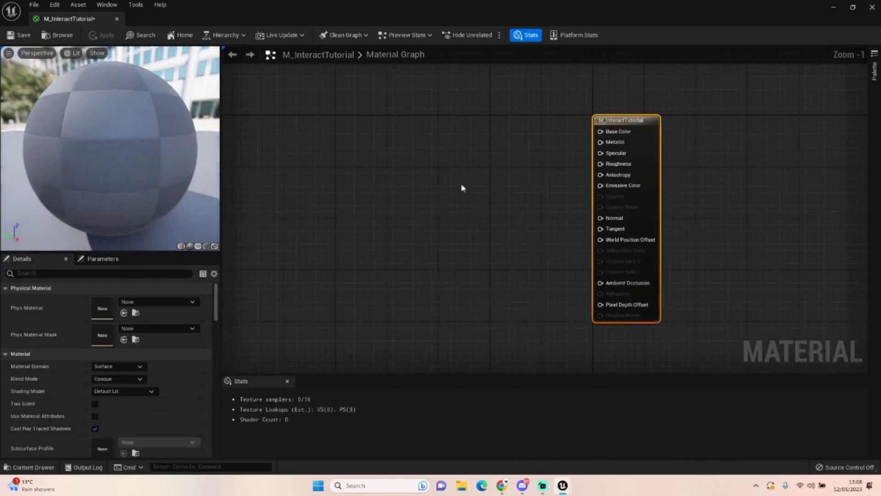
pyautogui.rightClick(492, 187)
pyautogui.click(656, 128)
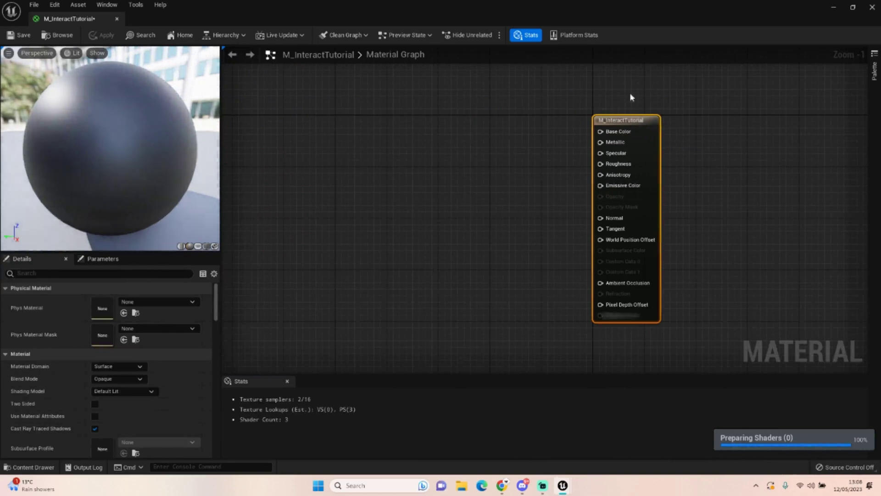
pyautogui.click(128, 368)
pyautogui.click(123, 411)
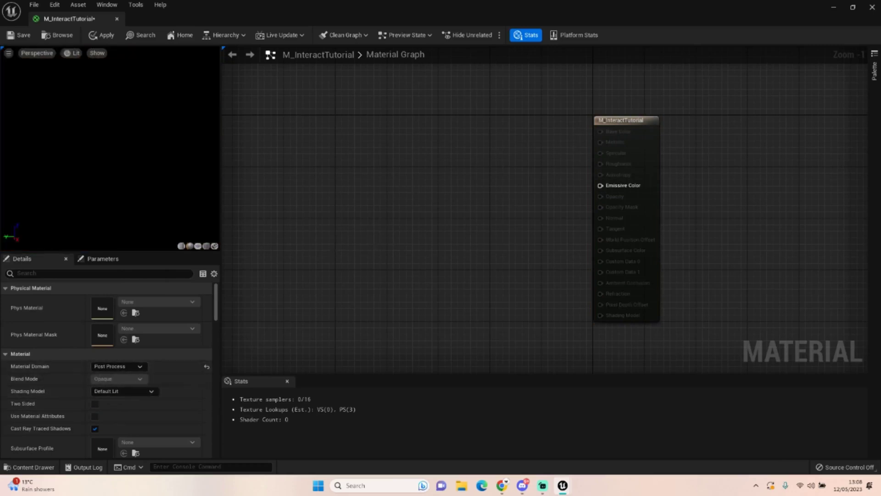
pyautogui.scroll(-1, 447, 234)
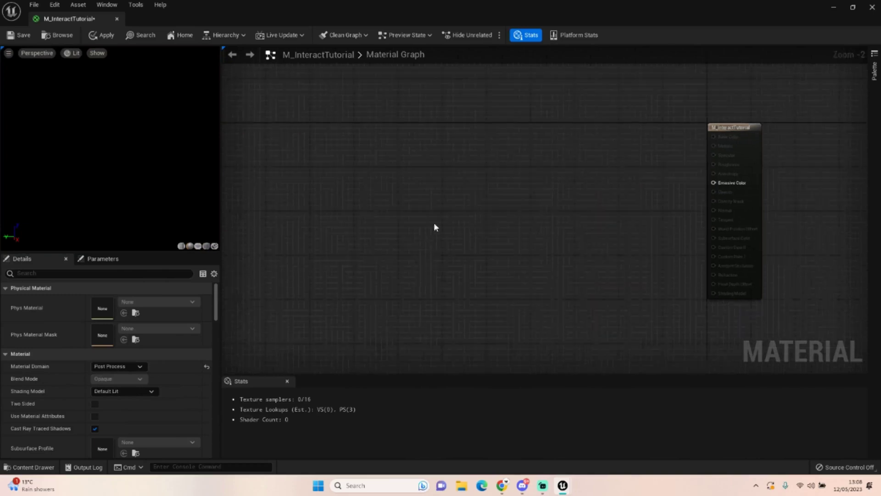
pyautogui.moveTo(434, 224); pyautogui.dragTo(499, 237, button='right')
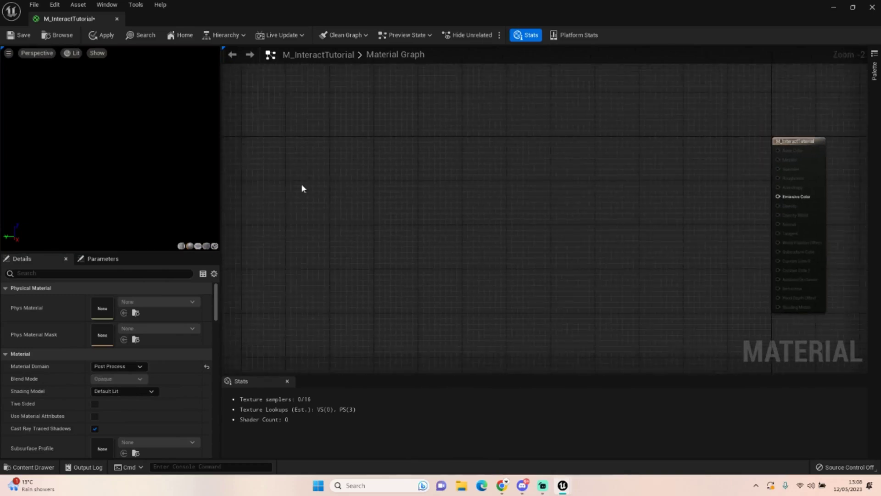
pyautogui.moveTo(301, 188); pyautogui.dragTo(415, 194, button='right')
pyautogui.scroll(-1, 363, 189)
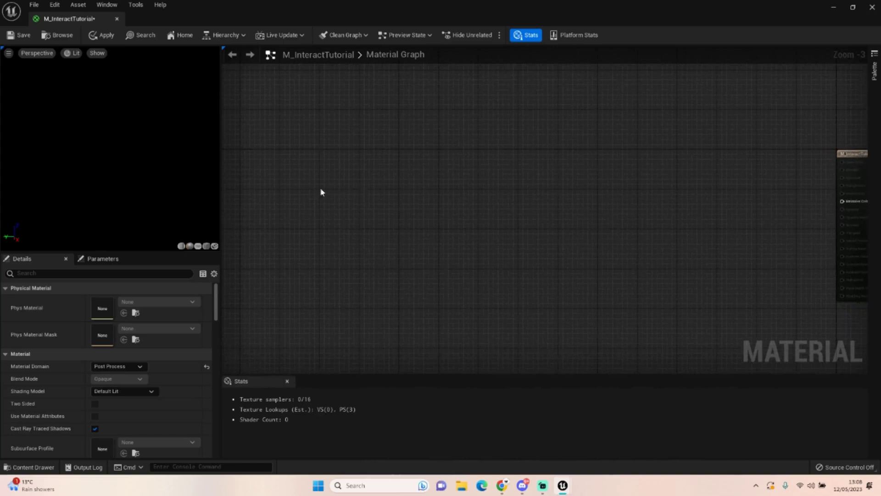
pyautogui.rightClick(300, 189)
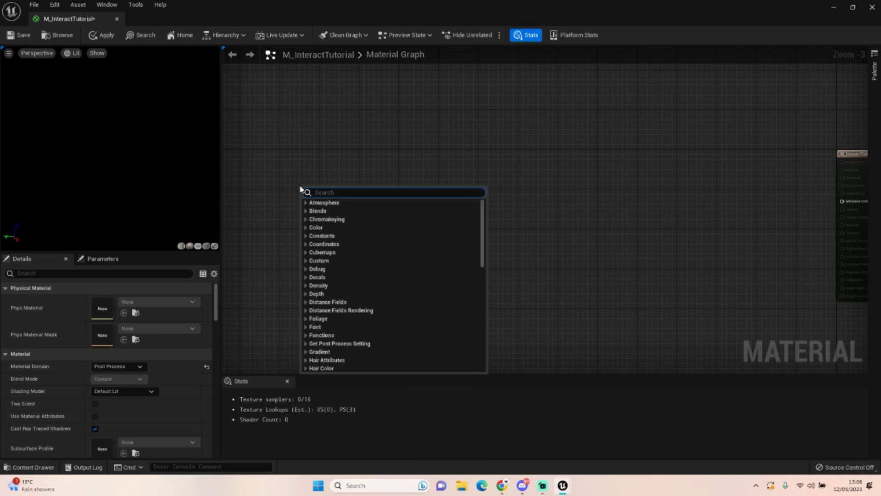
pyautogui.write('Sce')
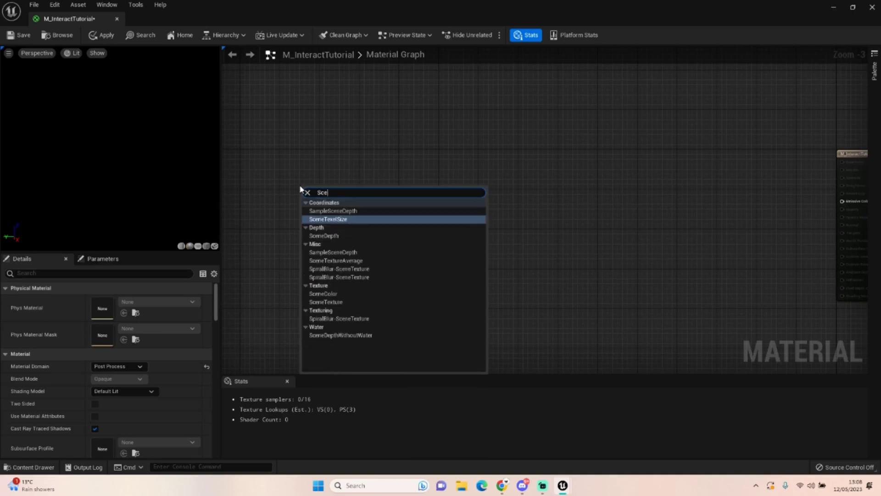
pyautogui.write('netex')
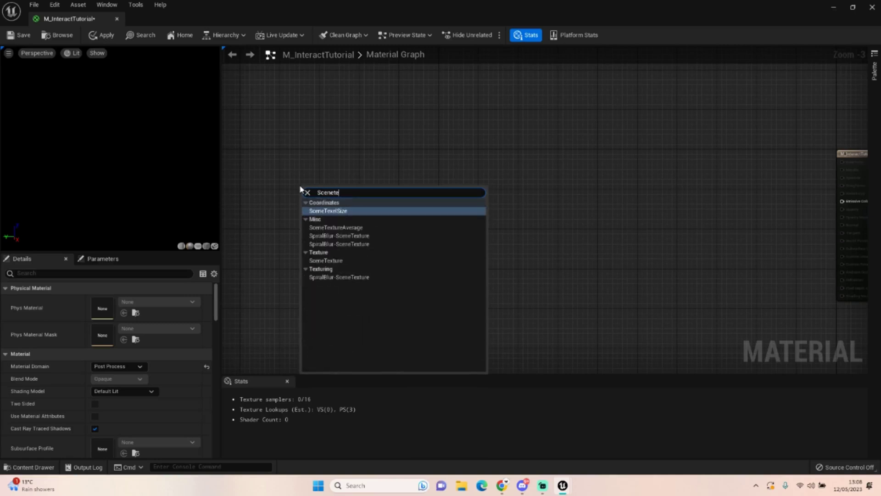
pyautogui.click(321, 261)
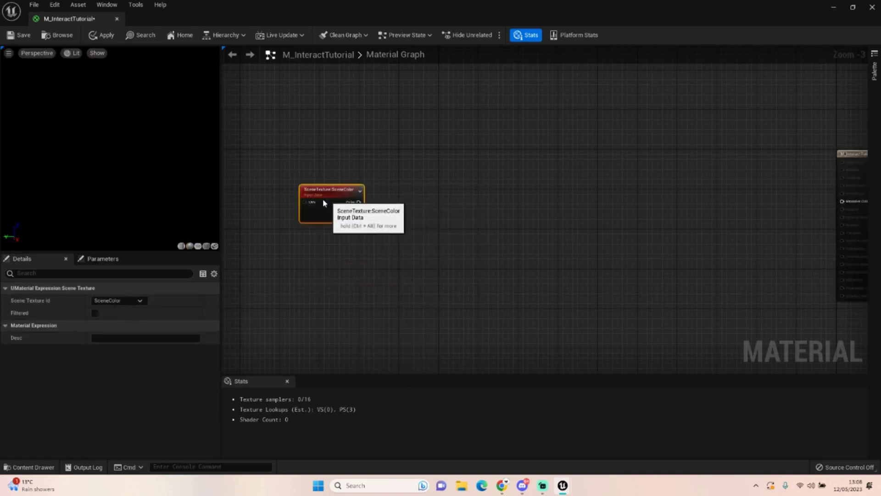
pyautogui.press('Delete')
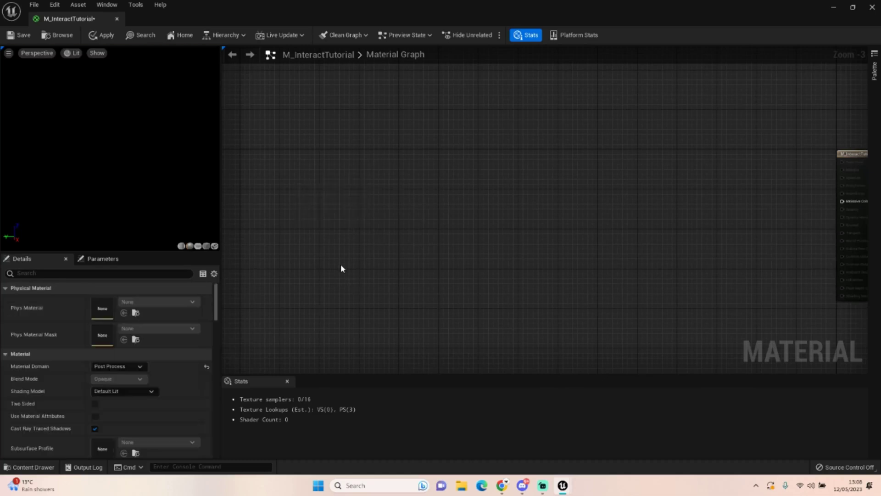
# Add a SceneTexelSize node to the material graph and place it far to the left of the material's output node.
pyautogui.rightClick(305, 222)
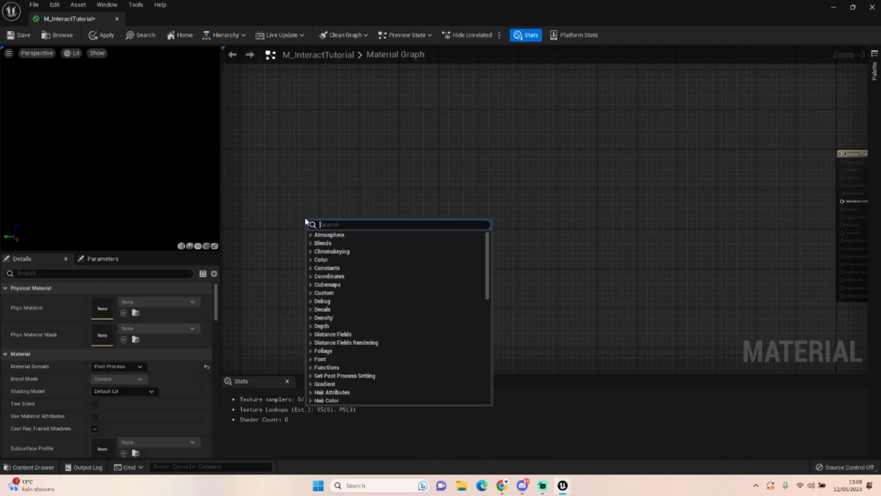
pyautogui.write('Texe')
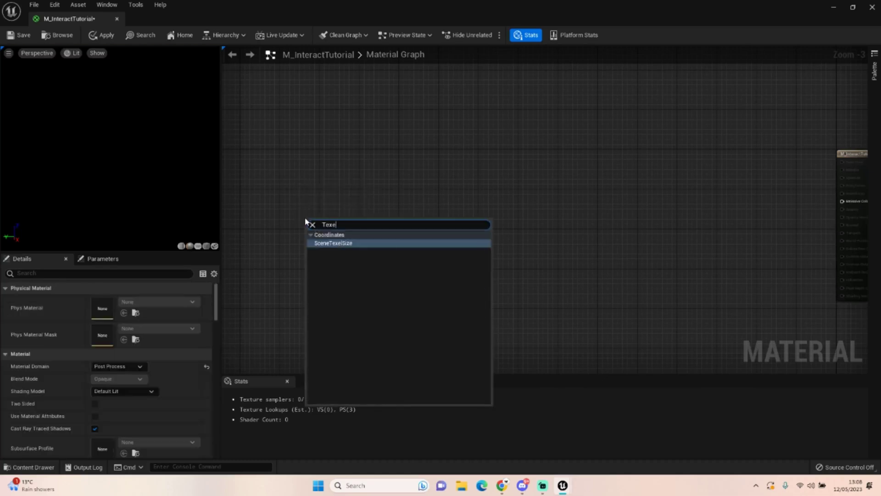
pyautogui.press('Return')
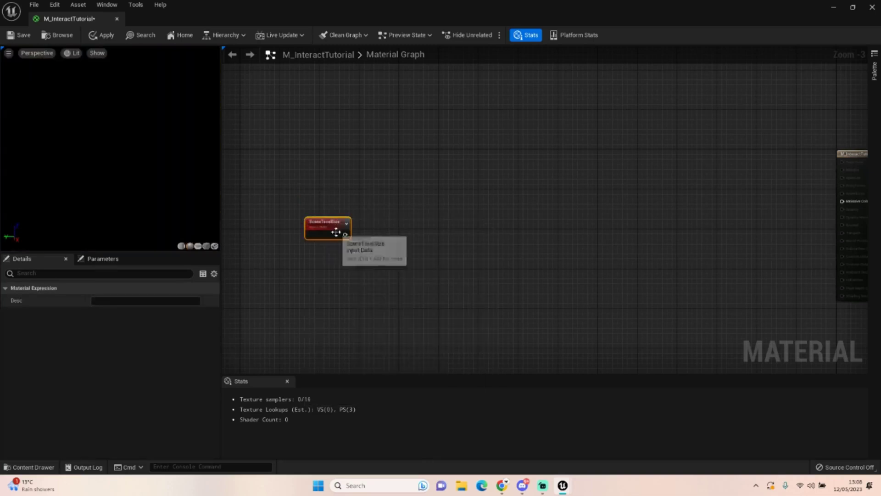
pyautogui.moveTo(303, 211); pyautogui.dragTo(263, 201)
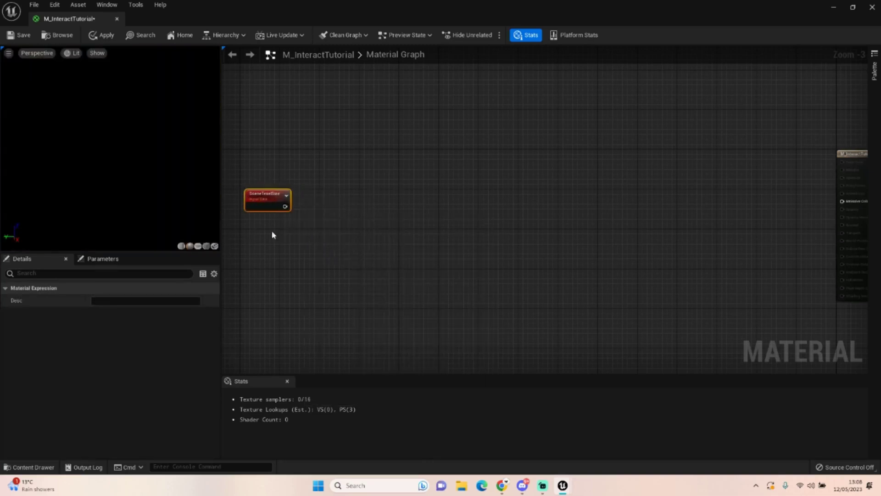
# Add a scalar parameter named OutlineWidth below the SceneTexelSize node and set its default value to 1.
pyautogui.rightClick(254, 229)
pyautogui.click(389, 218)
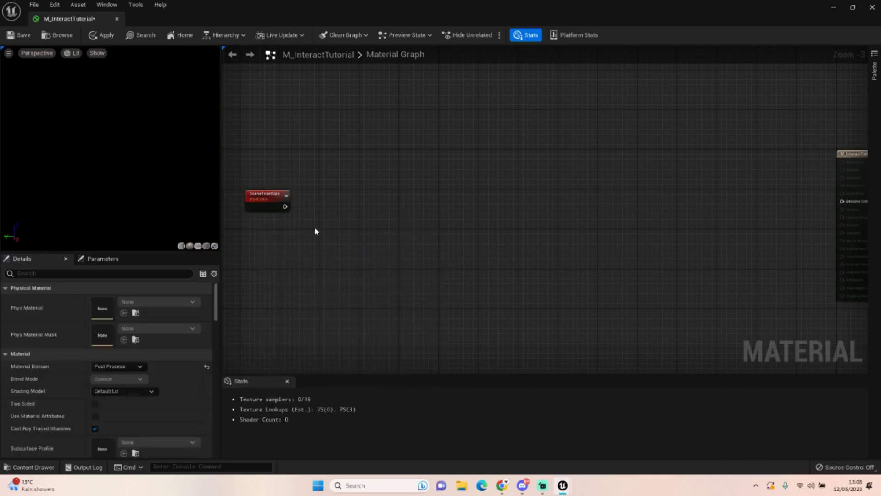
pyautogui.click(256, 224)
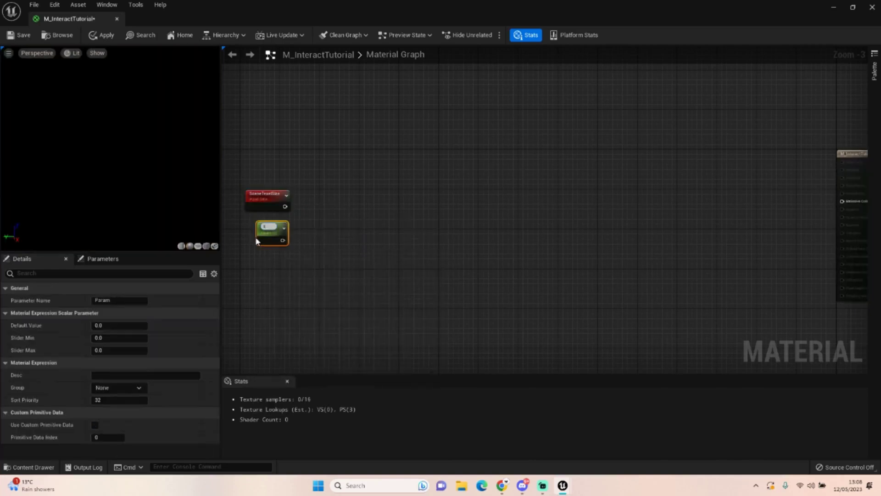
pyautogui.write('OutlineWidth')
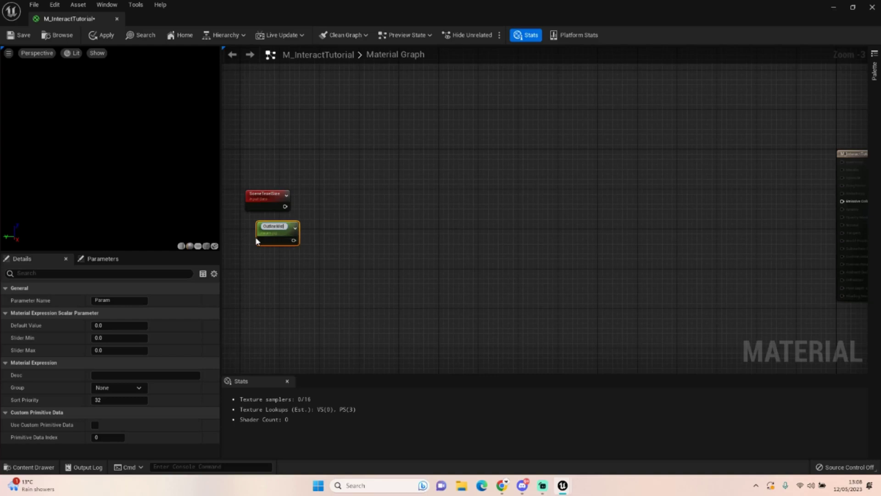
pyautogui.press('Return')
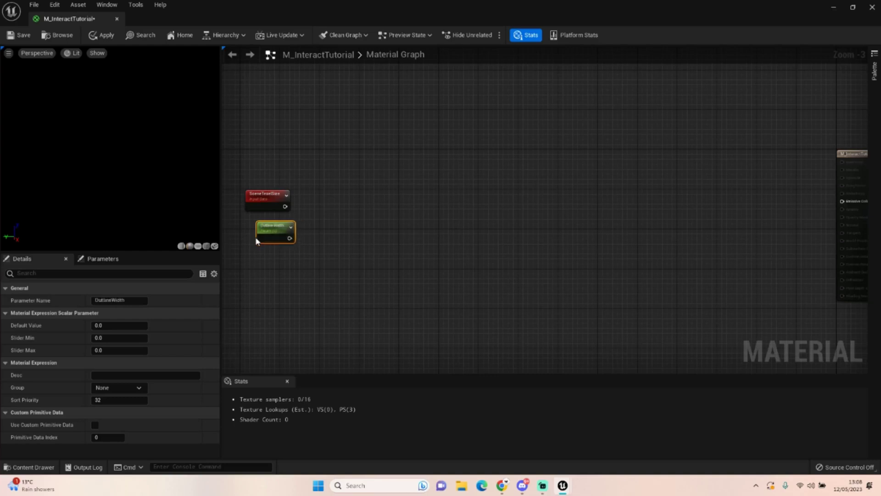
pyautogui.click(96, 323)
pyautogui.write('1')
pyautogui.press('Return')
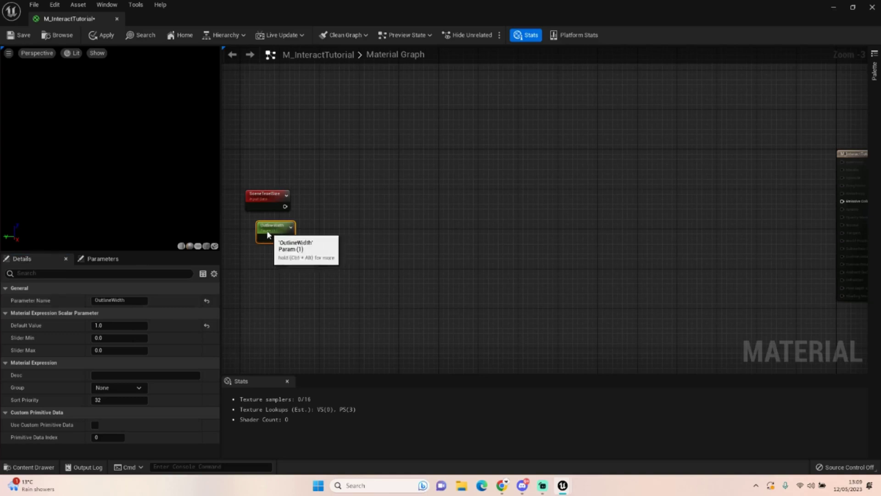
# Add a Multiply node, feed SceneTexelSize into A and OutlineWidth into B, and shift the three nodes away from the output node.
pyautogui.moveTo(274, 231); pyautogui.dragTo(268, 234)
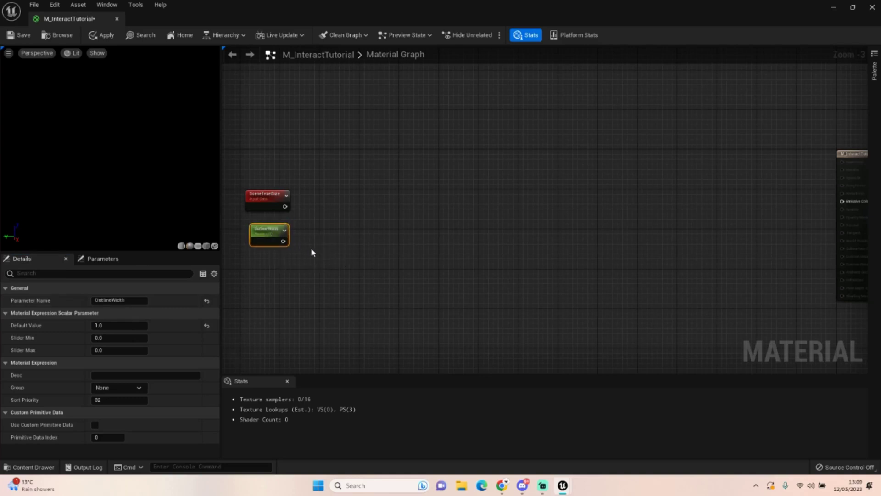
pyautogui.click(308, 206)
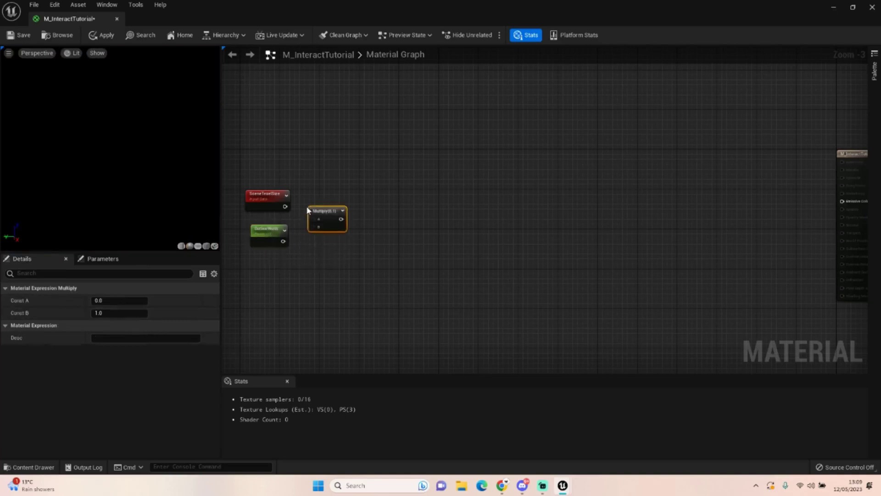
pyautogui.moveTo(285, 206); pyautogui.dragTo(308, 225)
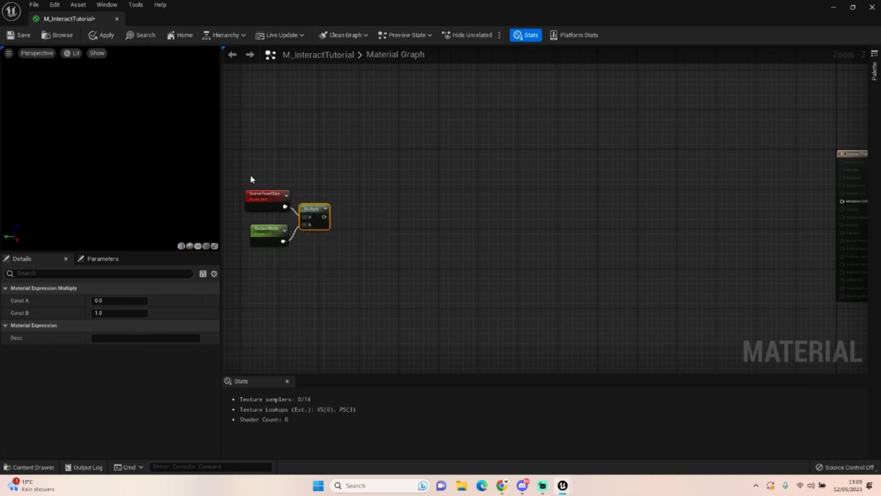
pyautogui.moveTo(249, 175); pyautogui.dragTo(256, 217)
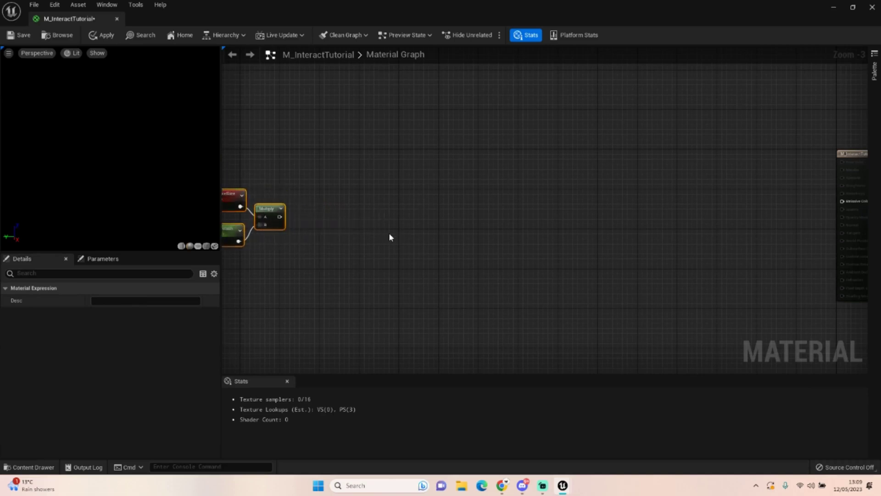
# Add a ComponentMask node above and beyond the Multiply node with only the R channel enabled.
pyautogui.rightClick(341, 150)
pyautogui.write('Mask')
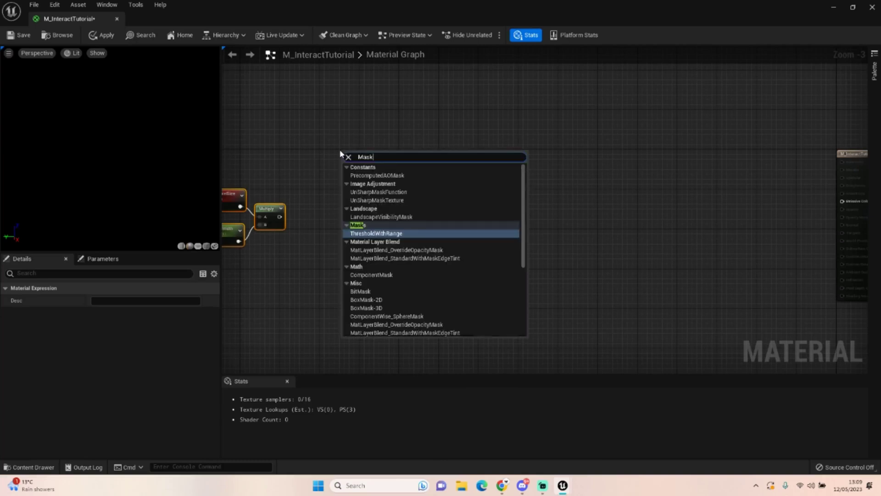
pyautogui.click(399, 274)
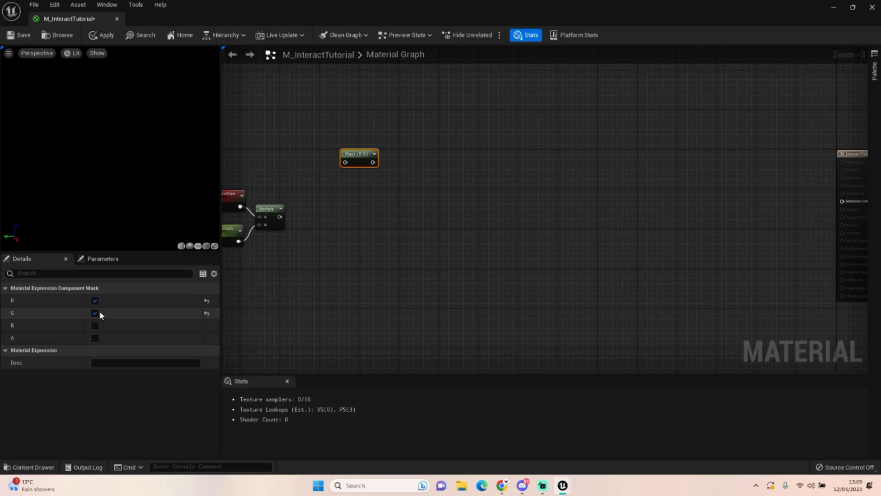
pyautogui.click(95, 313)
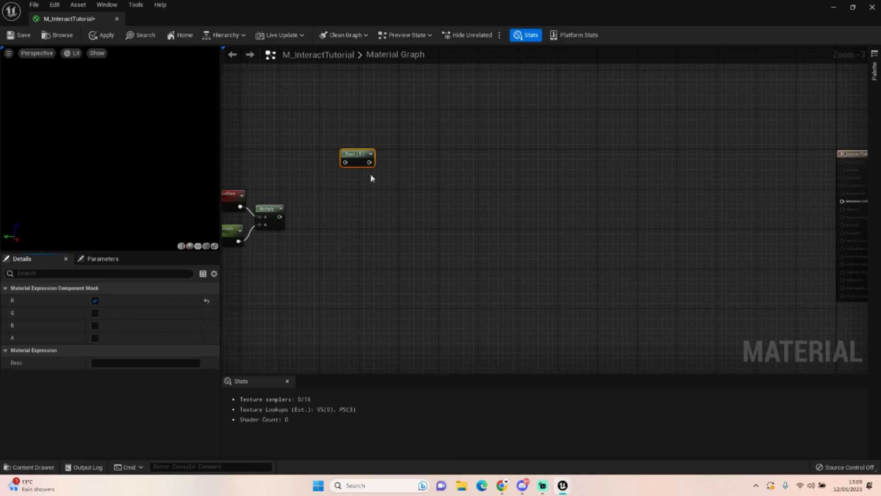
# Duplicate the R mask, enable only the G channel on the copy, and place it well below the original.
pyautogui.hotkey('ctrl', 'd')
pyautogui.click(95, 313)
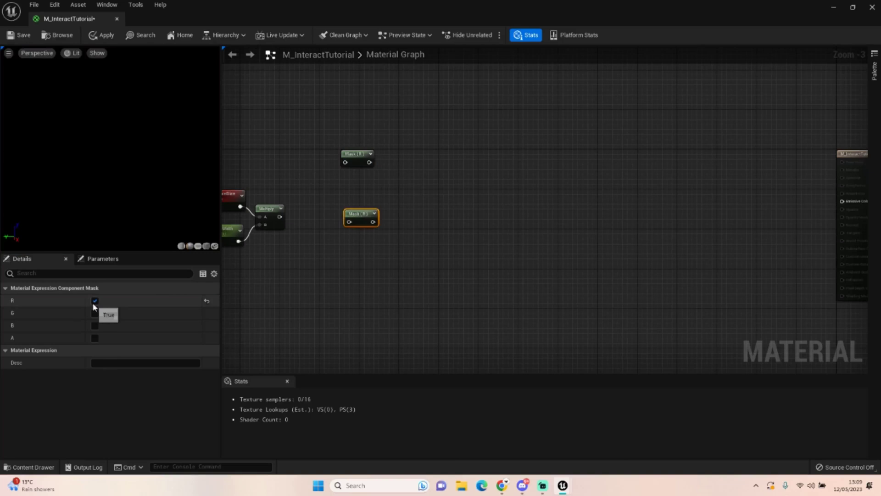
pyautogui.click(95, 300)
pyautogui.moveTo(364, 214); pyautogui.dragTo(359, 244)
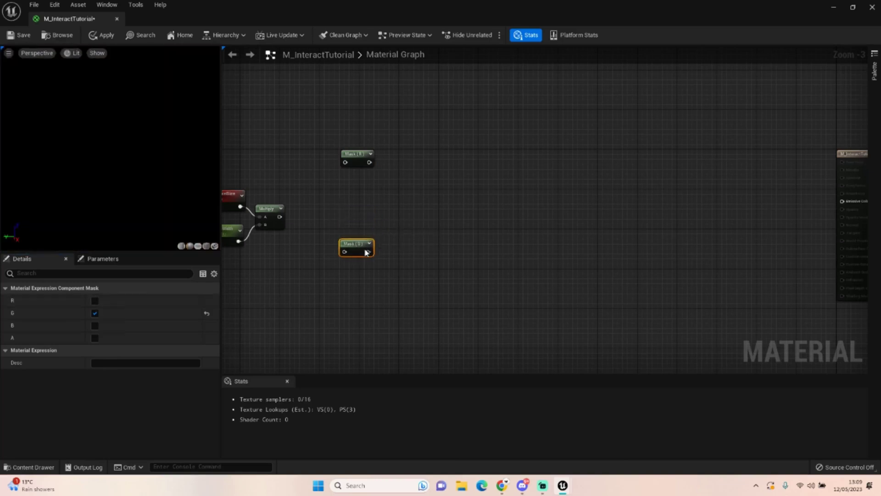
# Add a Constant node of value 0 between the two masks and connect the Multiply output to both mask inputs.
pyautogui.click(354, 201)
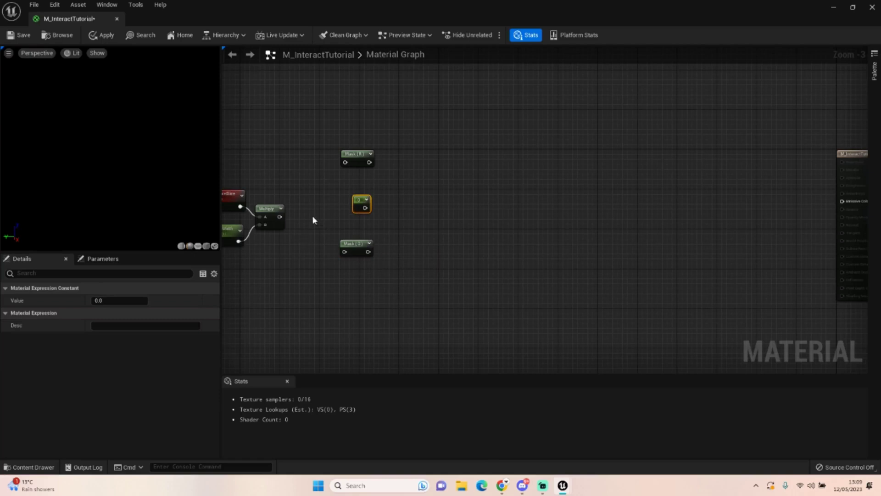
pyautogui.moveTo(279, 217); pyautogui.dragTo(346, 162)
pyautogui.moveTo(278, 217); pyautogui.dragTo(347, 252)
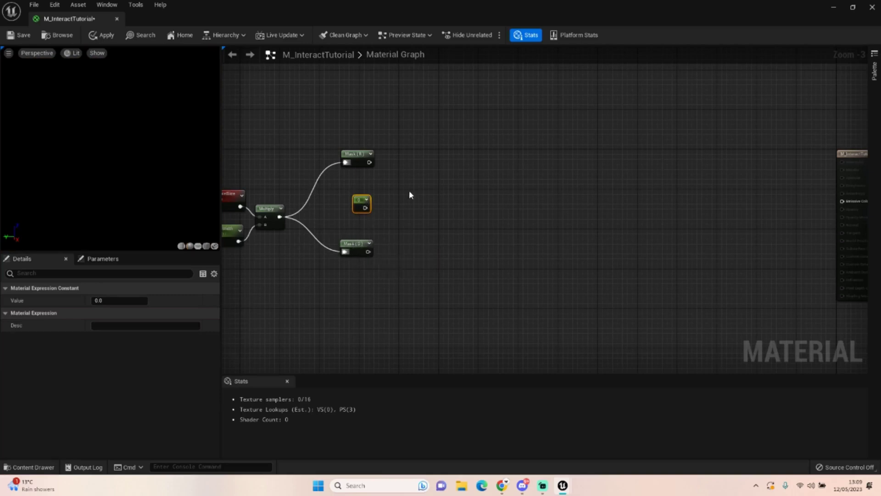
# Add an AppendVector node beside the R mask and place a copy of it beside the G mask.
pyautogui.rightClick(405, 155)
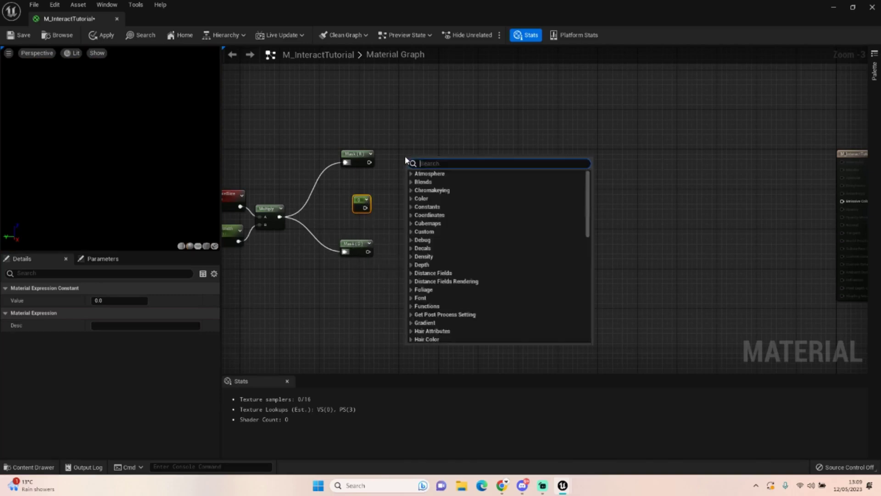
pyautogui.write('append')
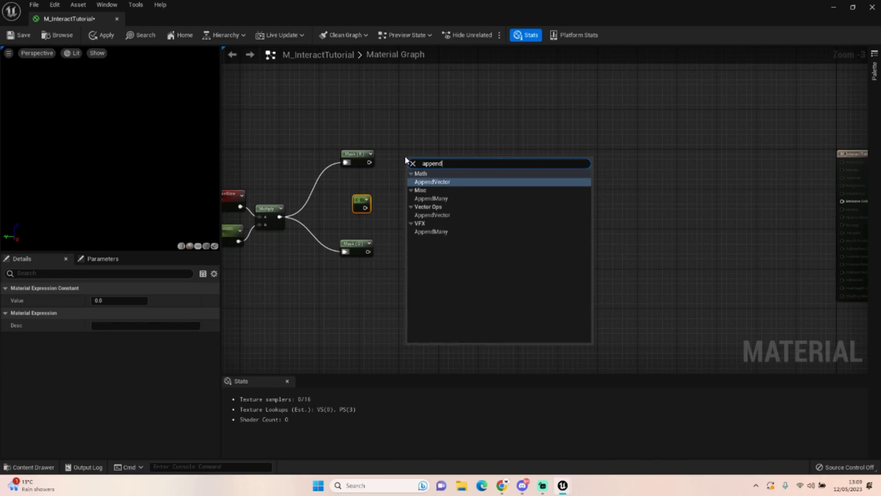
pyautogui.click(436, 183)
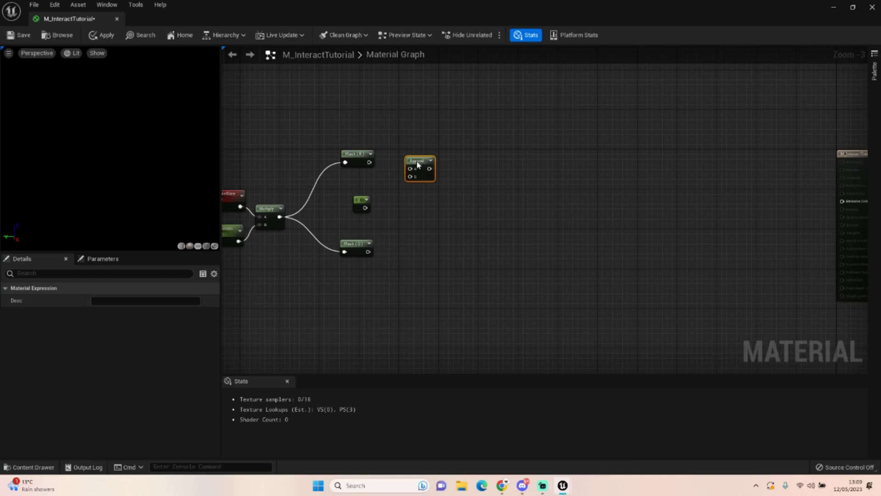
pyautogui.moveTo(417, 165)
pyautogui.mouseDown()
pyautogui.moveTo(420, 157)
pyautogui.moveTo(407, 164)
pyautogui.mouseUp()
pyautogui.hotkey('ctrl', 'v')
# Connect the R mask to the upper Append's A, the G mask to the lower Append's B, and the constant to both remaining Append inputs.
pyautogui.moveTo(368, 252); pyautogui.dragTo(399, 259)
pyautogui.moveTo(372, 164); pyautogui.dragTo(405, 163)
pyautogui.moveTo(365, 207); pyautogui.dragTo(409, 242)
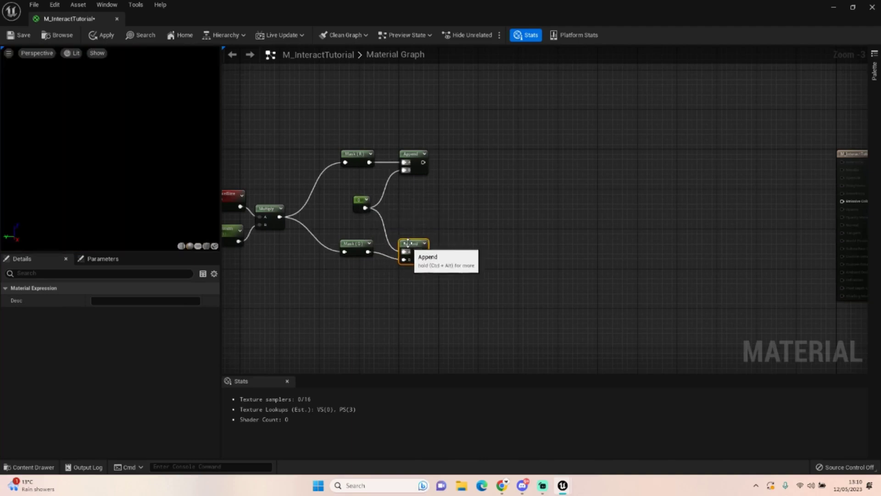
# Add a ScreenPosition node between the two Append nodes.
pyautogui.rightClick(420, 195)
pyautogui.write('S')
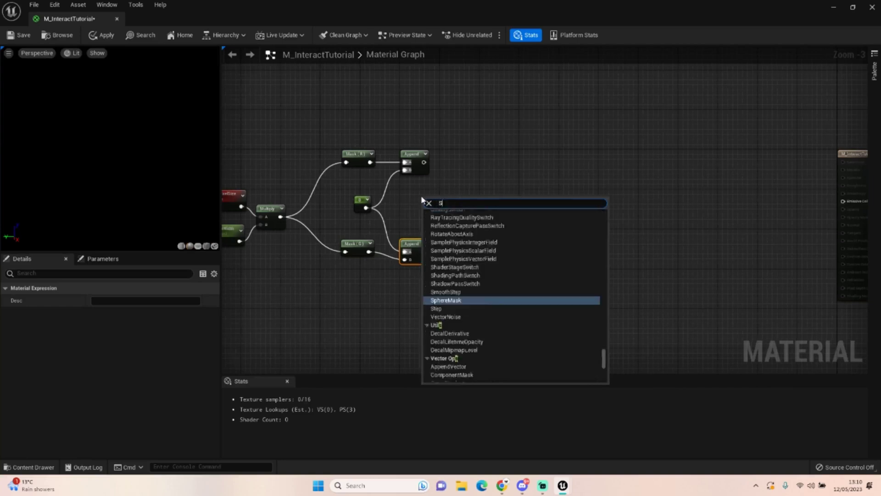
pyautogui.write('creen')
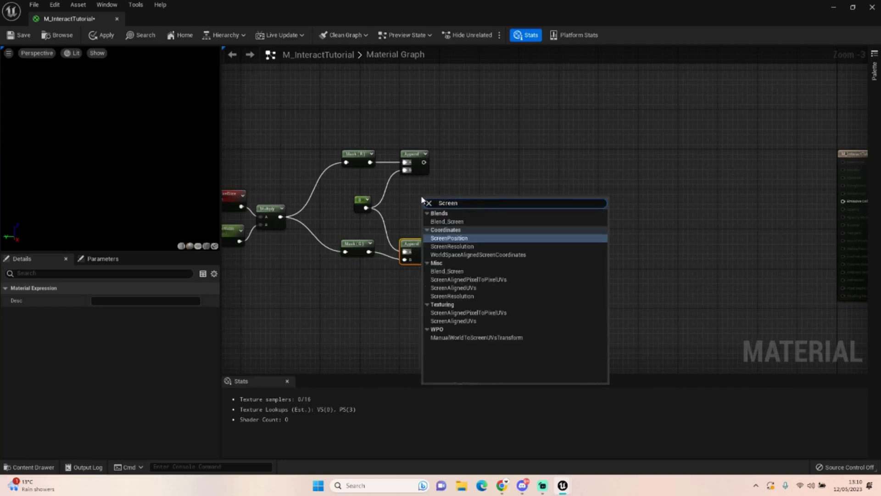
pyautogui.press('Return')
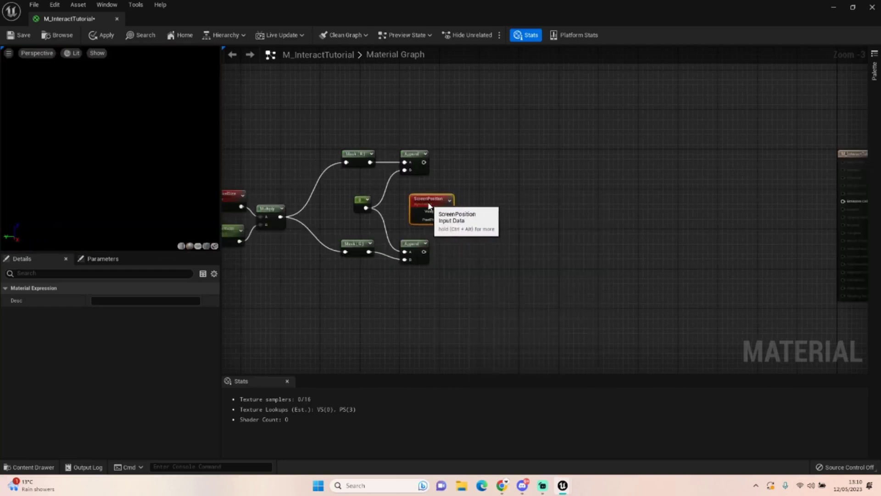
# Tidy the graph by moving the SceneTexelSize, OutlineWidth and Multiply group and both Mask-Append rows closer together around the constant.
pyautogui.moveTo(267, 188); pyautogui.dragTo(304, 186, button='right')
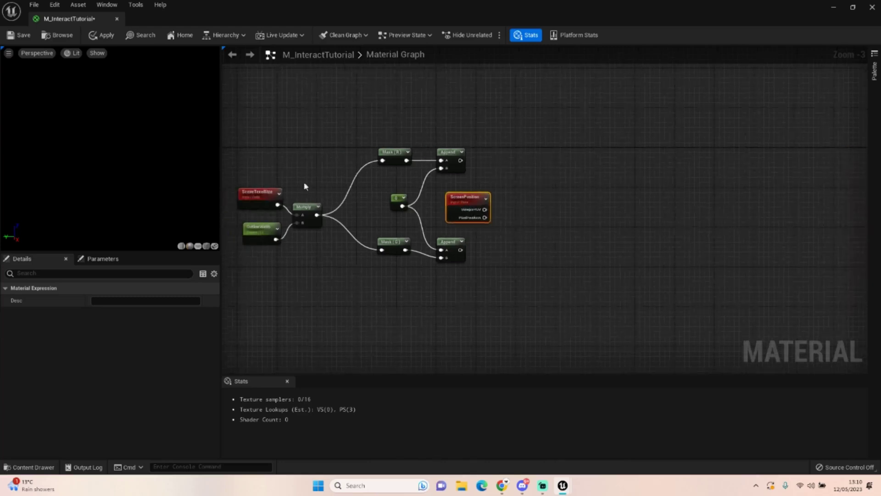
pyautogui.click(263, 166)
pyautogui.moveTo(224, 153); pyautogui.dragTo(327, 271)
pyautogui.moveTo(307, 207); pyautogui.dragTo(338, 191)
pyautogui.moveTo(371, 119); pyautogui.dragTo(457, 173)
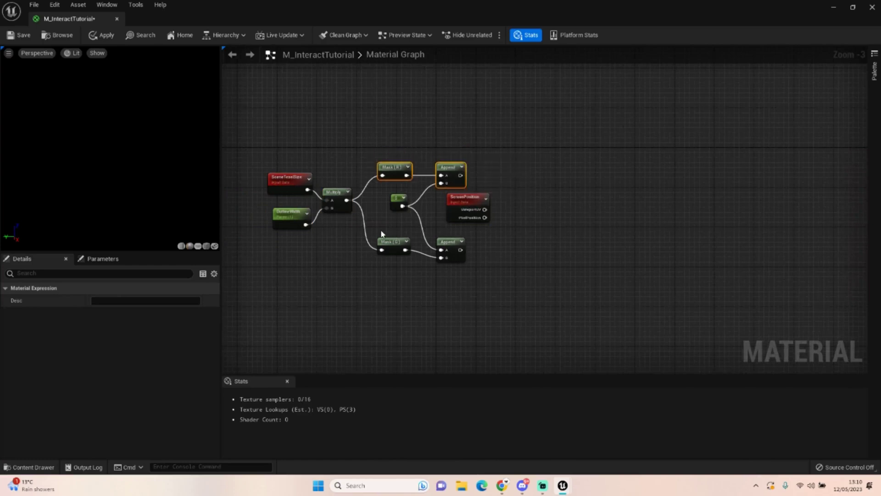
pyautogui.moveTo(381, 231); pyautogui.dragTo(455, 239)
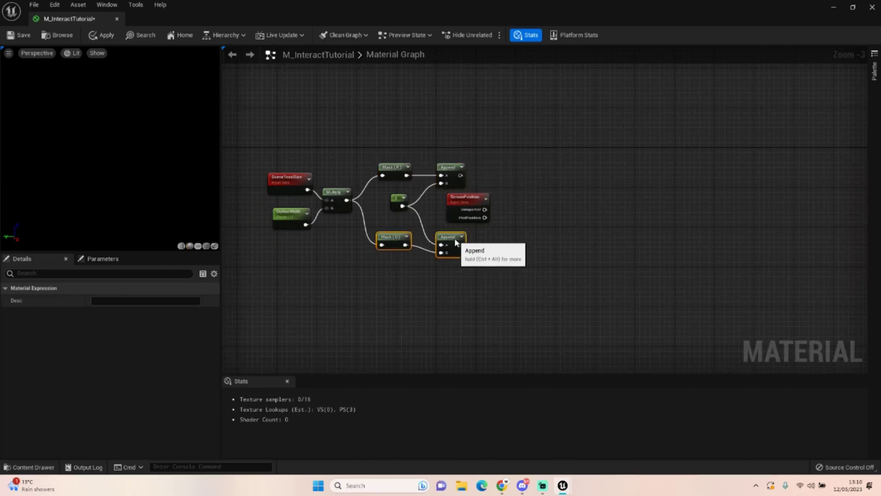
# Add two Add nodes beyond the Append nodes, one level with the upper Append and one below the lower Append.
pyautogui.click(525, 232)
pyautogui.moveTo(526, 232); pyautogui.dragTo(467, 231, button='right')
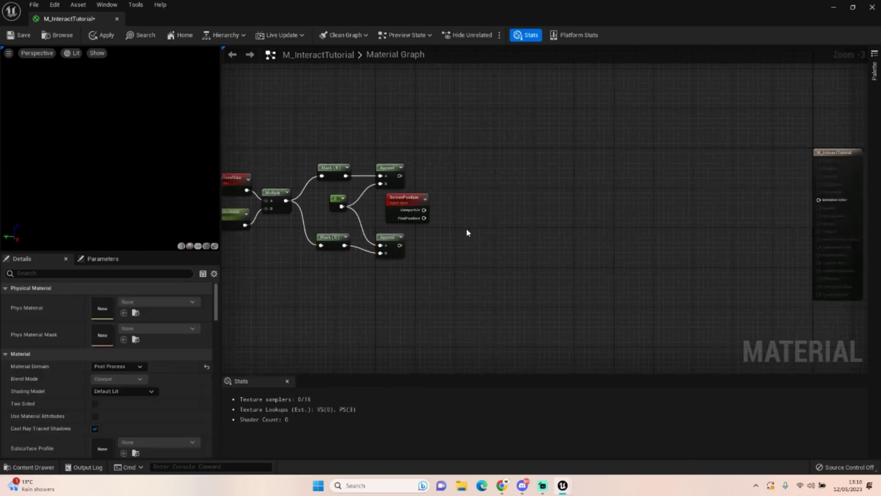
pyautogui.click(468, 166)
pyautogui.click(471, 262)
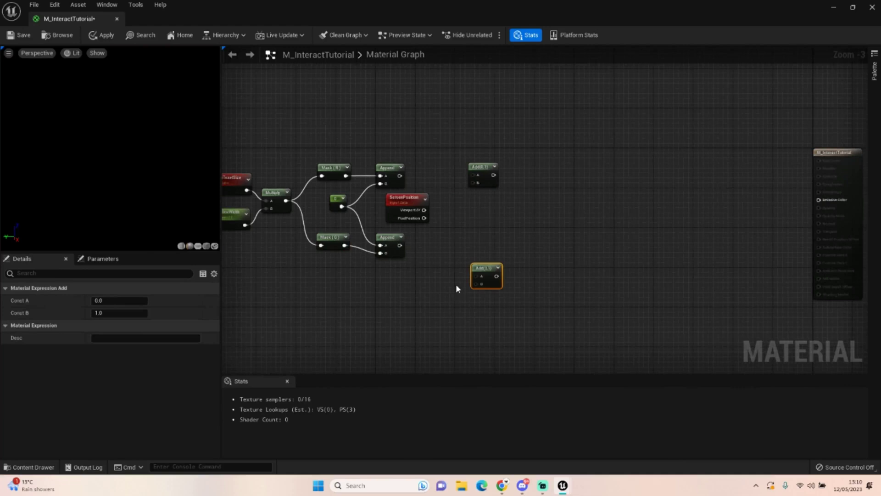
# Add a Subtract node and a duplicate of it, arranging the column as Add, Subtract, Add, Subtract.
pyautogui.rightClick(466, 192)
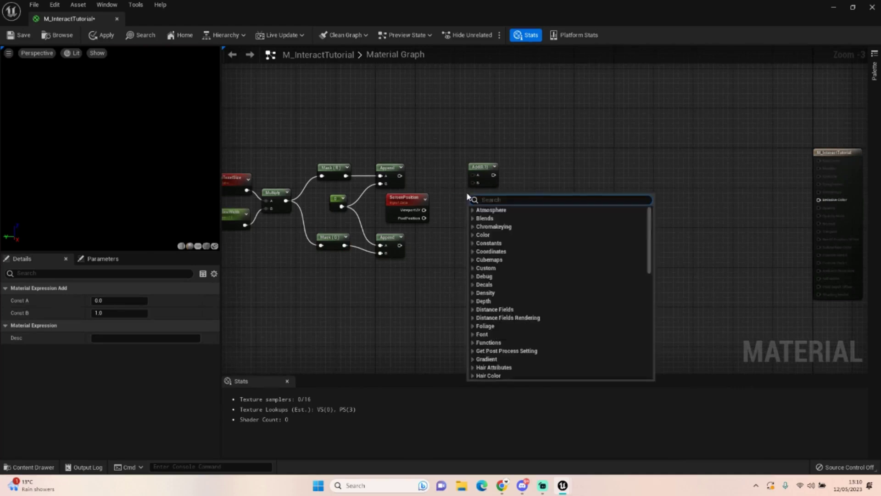
pyautogui.write('Subtra')
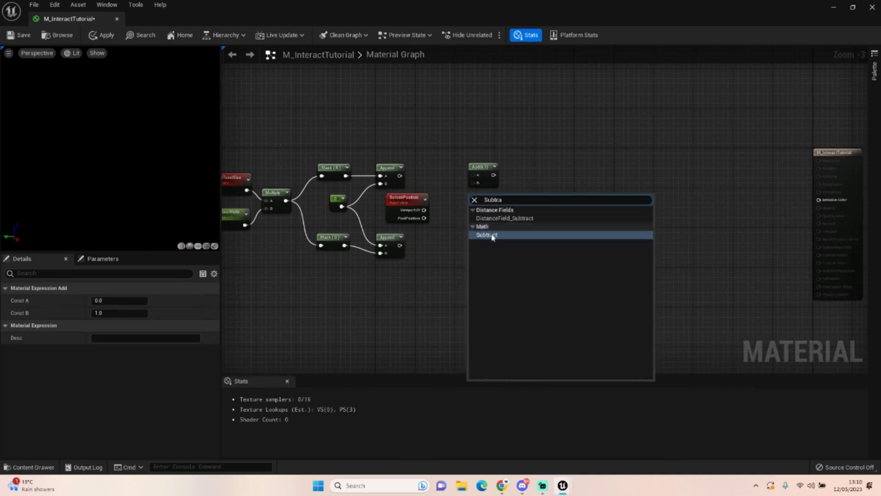
pyautogui.click(490, 234)
pyautogui.hotkey('ctrl', 'd')
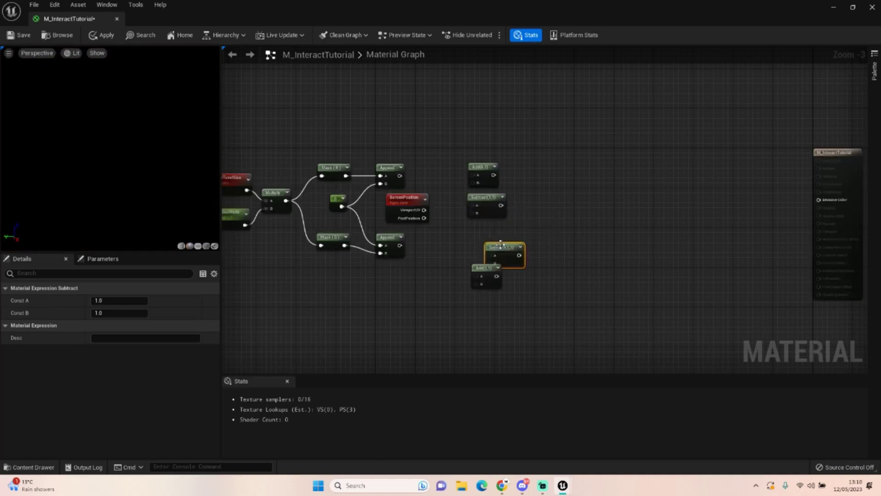
pyautogui.moveTo(489, 249); pyautogui.dragTo(486, 270)
pyautogui.click(481, 257)
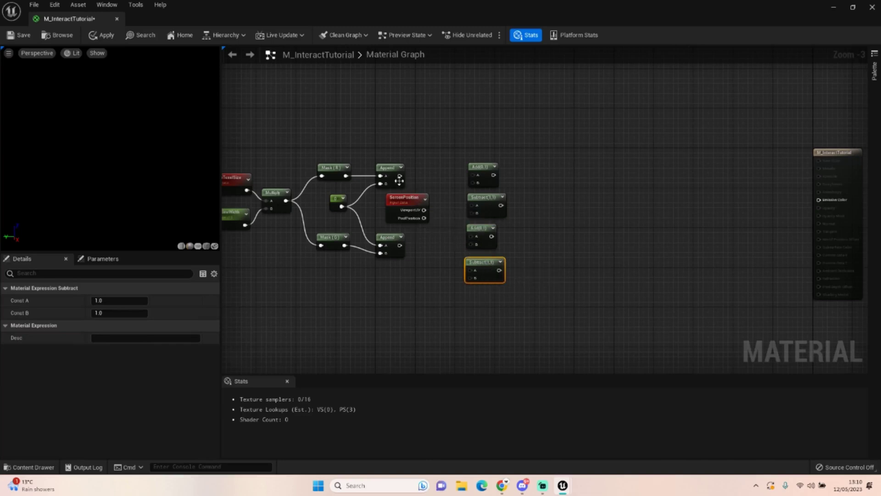
# Connect the upper Append to the upper Add's A and Subtract's B, and the lower Append to B of the lower Add and Subtract.
pyautogui.moveTo(399, 181); pyautogui.dragTo(475, 173)
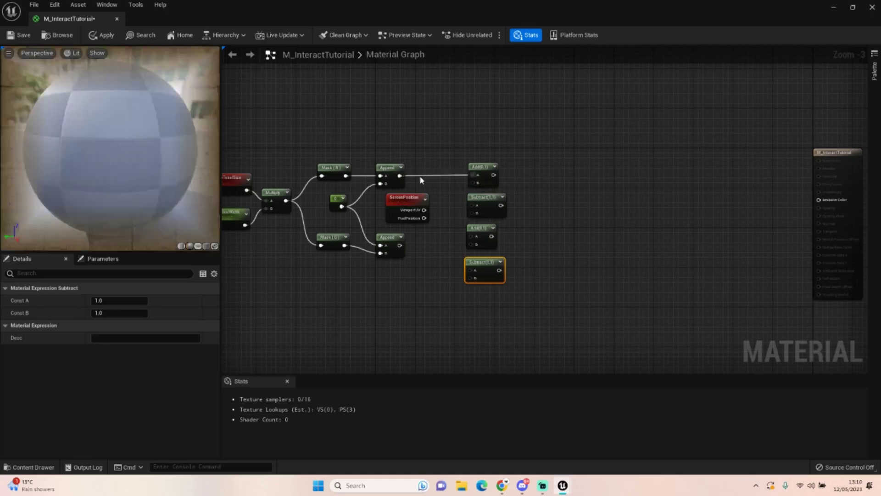
pyautogui.moveTo(400, 176); pyautogui.dragTo(473, 213)
pyautogui.moveTo(400, 245); pyautogui.dragTo(470, 279)
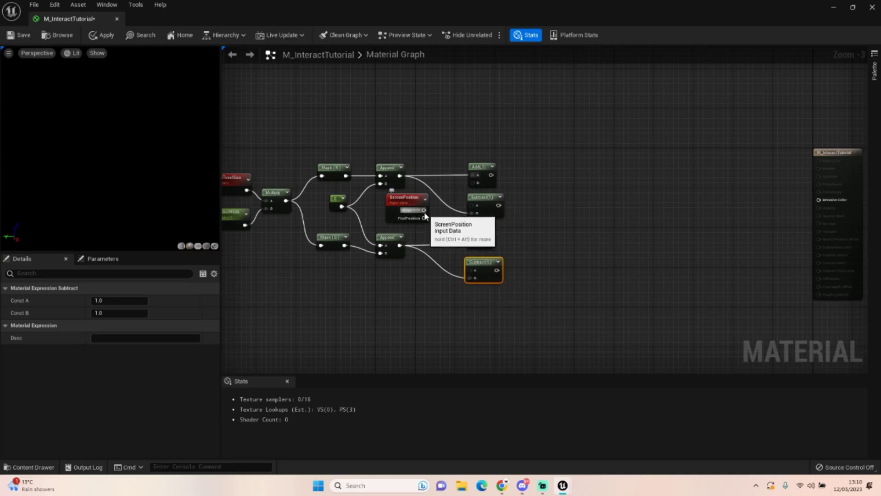
# Connect ScreenPosition's ViewportUV to the free inputs of all four Add and Subtract nodes, and shift those nodes slightly up.
pyautogui.moveTo(424, 210); pyautogui.dragTo(472, 181)
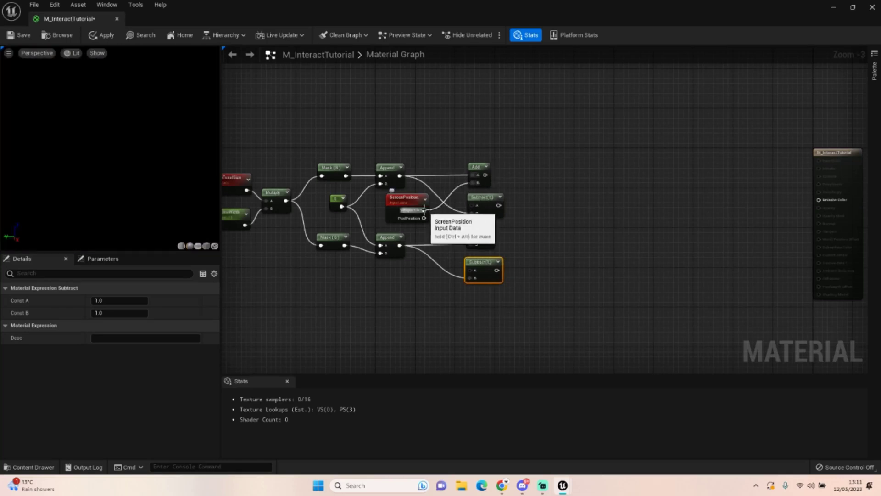
pyautogui.moveTo(424, 210); pyautogui.dragTo(473, 239)
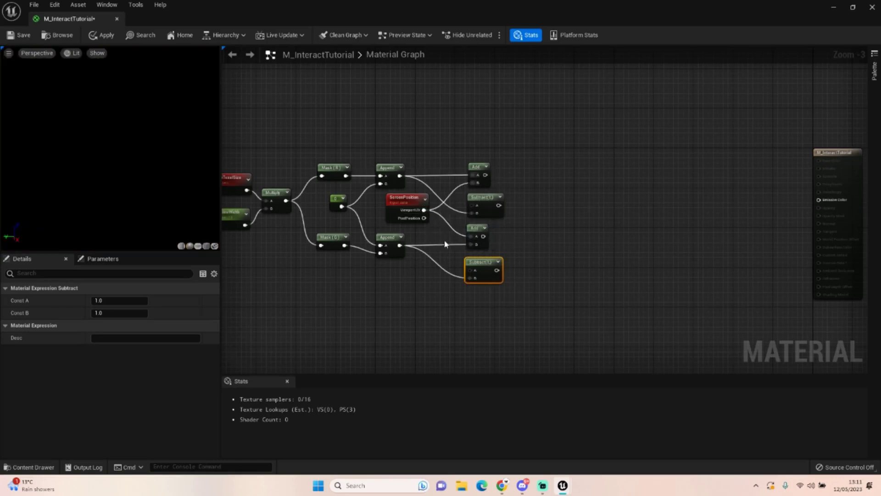
pyautogui.moveTo(424, 211); pyautogui.dragTo(470, 270)
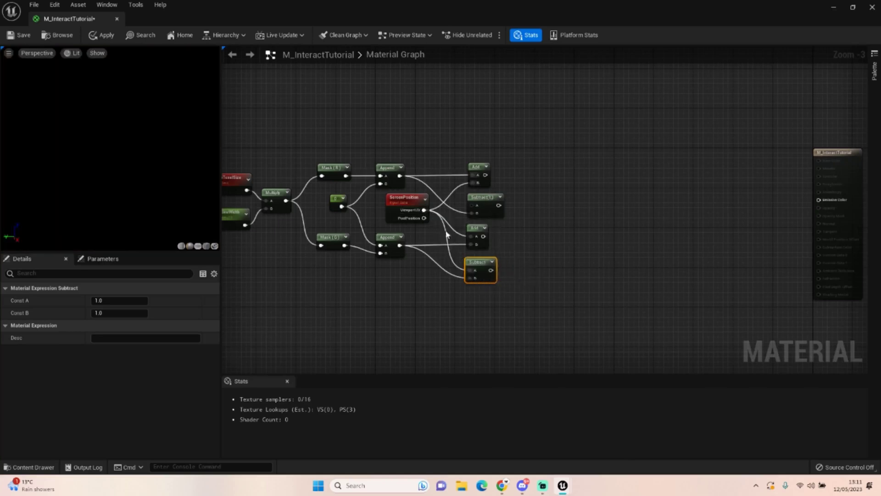
pyautogui.moveTo(423, 209); pyautogui.dragTo(473, 206)
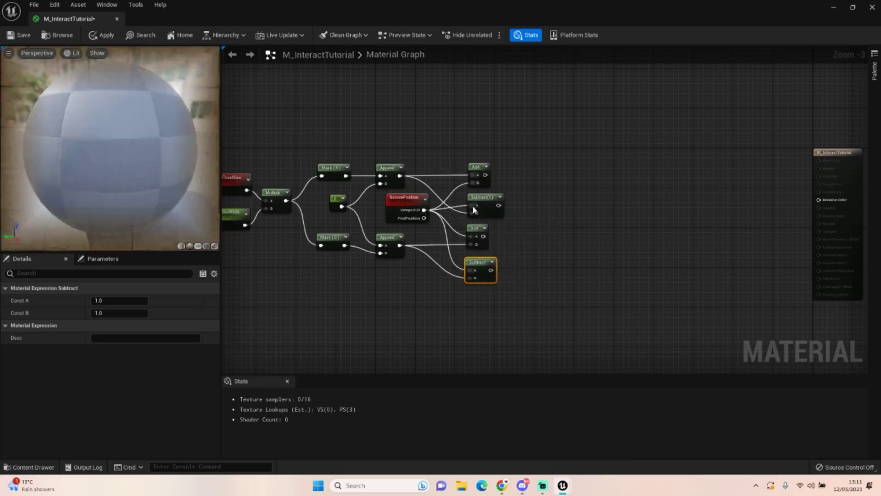
pyautogui.moveTo(449, 247); pyautogui.dragTo(474, 246, button='right')
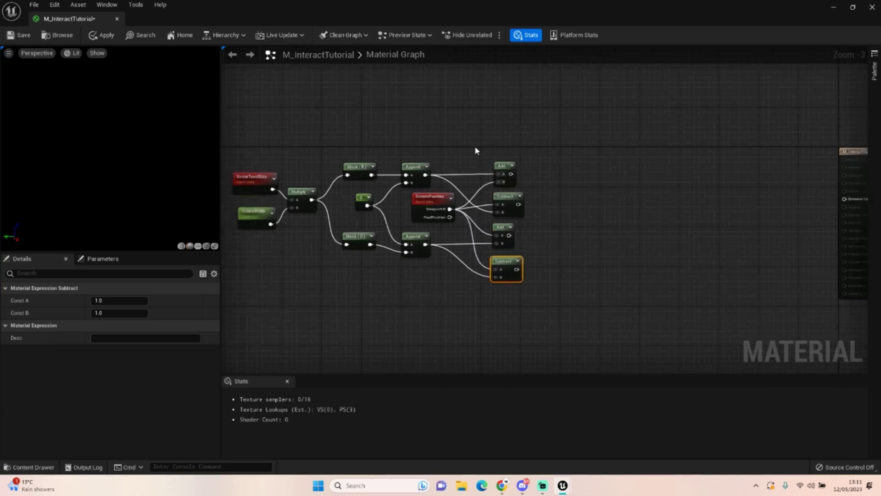
pyautogui.moveTo(474, 146); pyautogui.dragTo(506, 251)
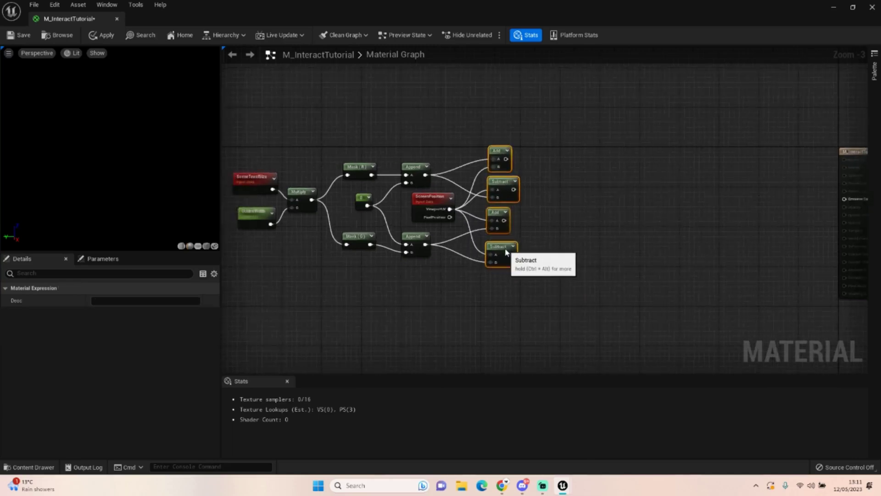
# Add a SceneTexture node beyond the Add and Subtract column and set its Scene Texture Id to CustomDepth.
pyautogui.click(427, 134)
pyautogui.moveTo(321, 140); pyautogui.dragTo(397, 147, button='right')
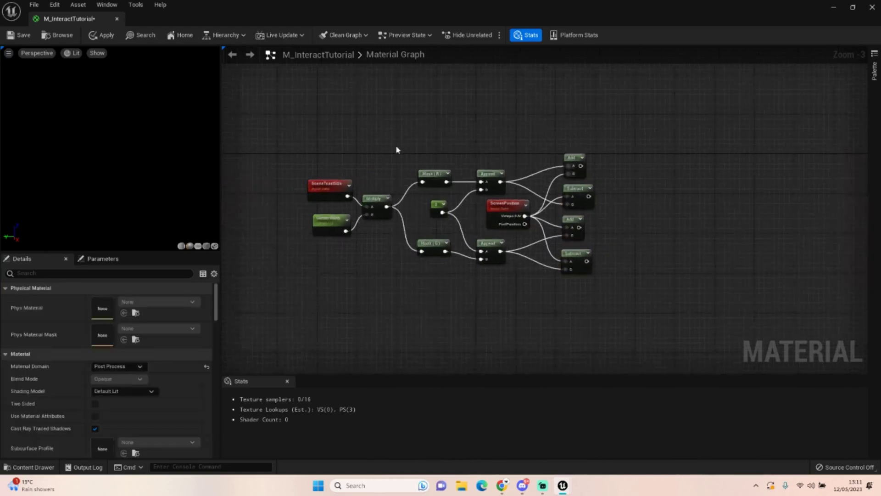
pyautogui.moveTo(303, 154); pyautogui.dragTo(398, 246)
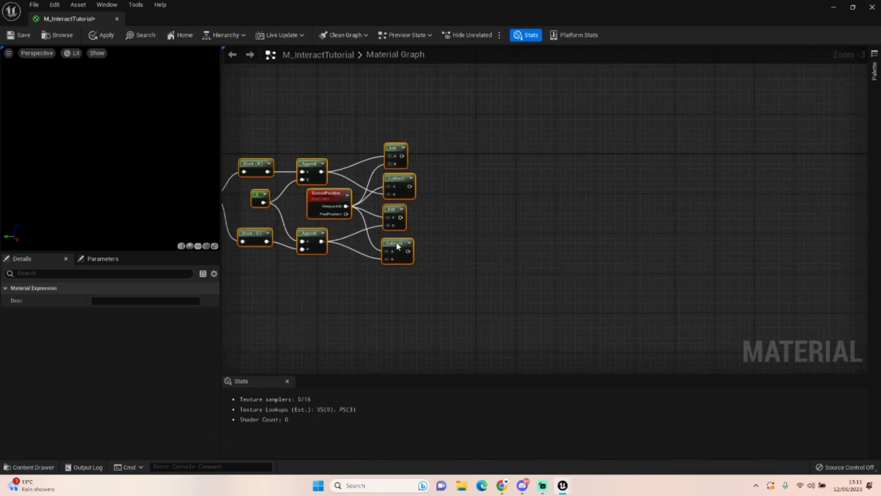
pyautogui.click(493, 222)
pyautogui.moveTo(478, 151); pyautogui.dragTo(491, 199, button='right')
pyautogui.rightClick(472, 177)
pyautogui.write('s')
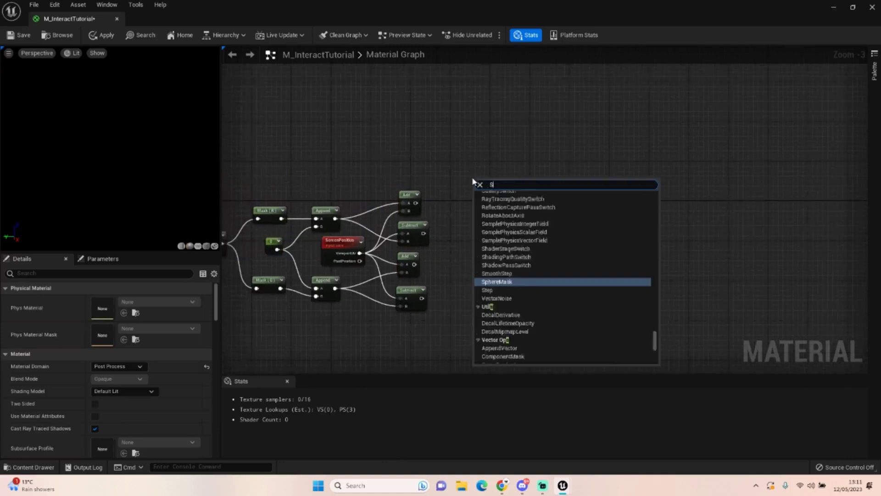
pyautogui.write('ceneter')
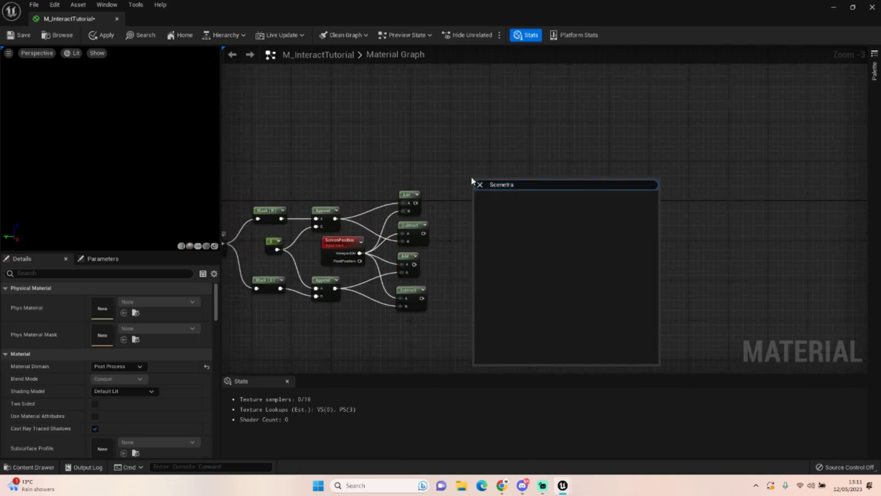
pyautogui.press('BackSpace')
pyautogui.write('x')
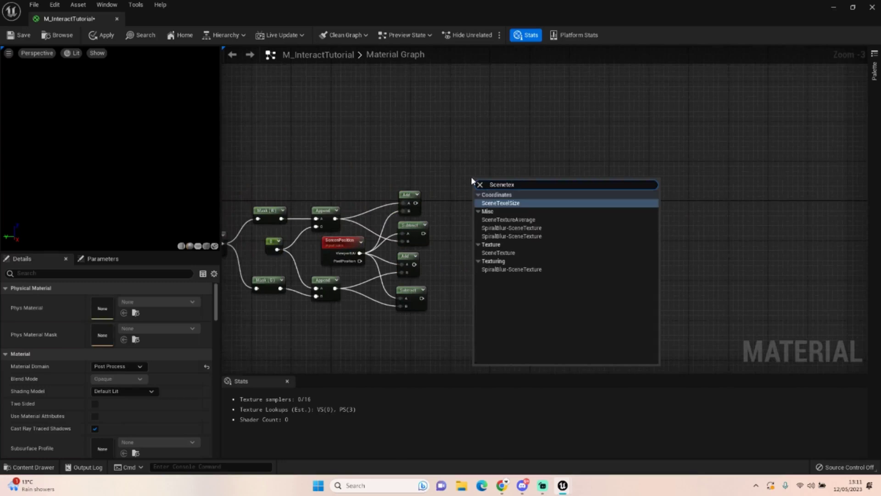
pyautogui.write('t')
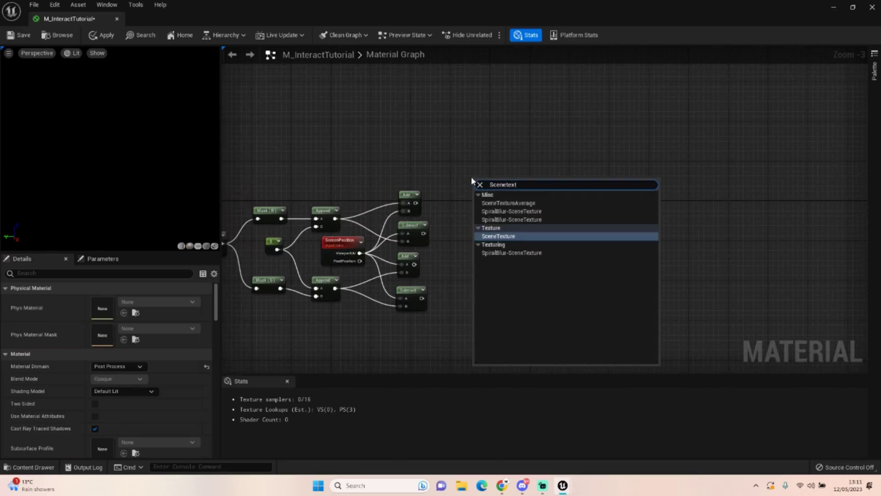
pyautogui.click(500, 237)
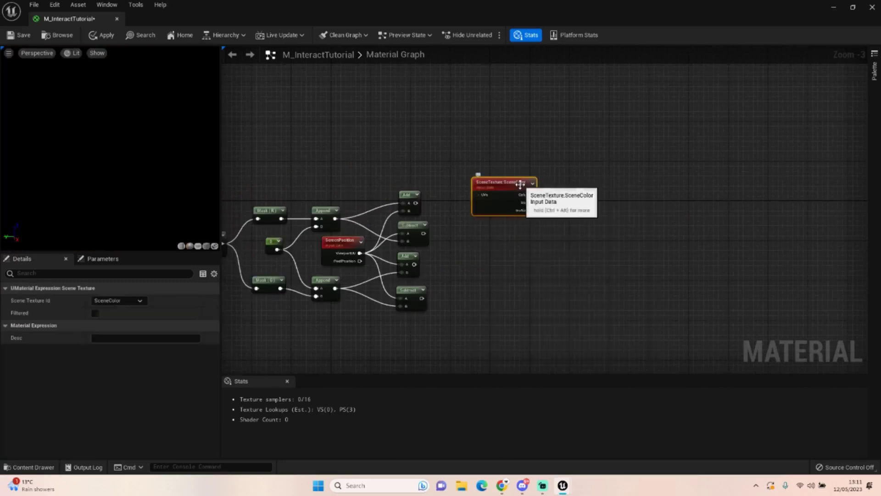
pyautogui.click(138, 300)
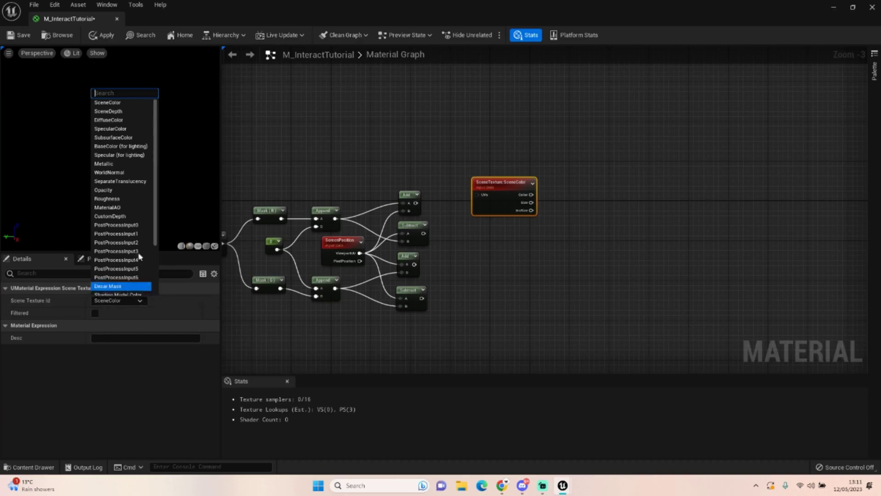
pyautogui.click(109, 217)
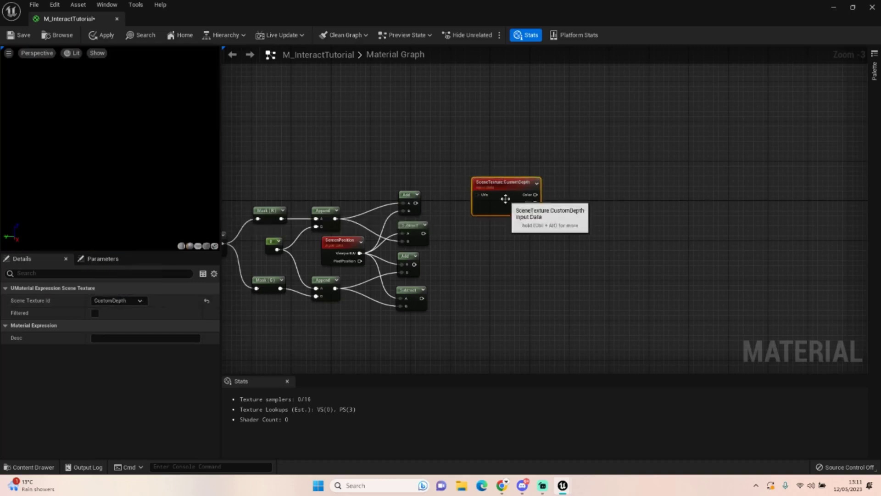
# Duplicate the CustomDepth SceneTexture node three times and stack all four in a column beside the Add and Subtract nodes.
pyautogui.hotkey('ctrl', 'd')
pyautogui.hotkey('ctrl', 'd')
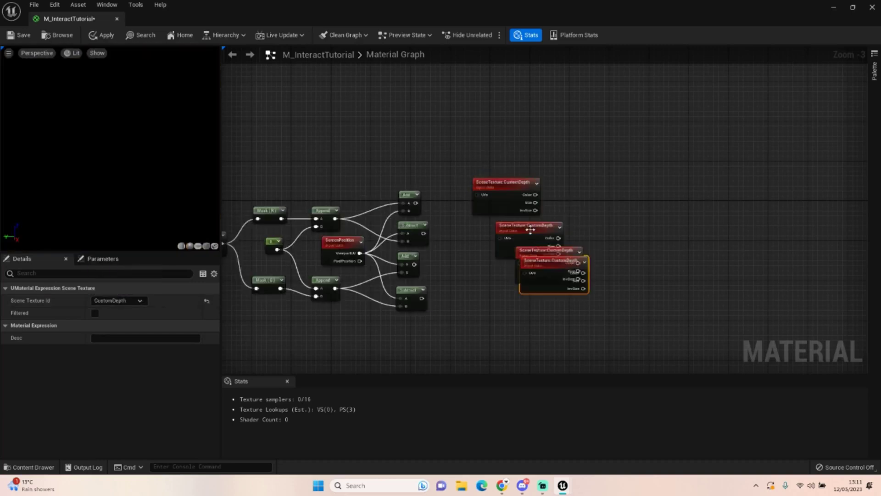
pyautogui.moveTo(531, 227); pyautogui.dragTo(503, 299)
pyautogui.hotkey('ctrl', 'y')
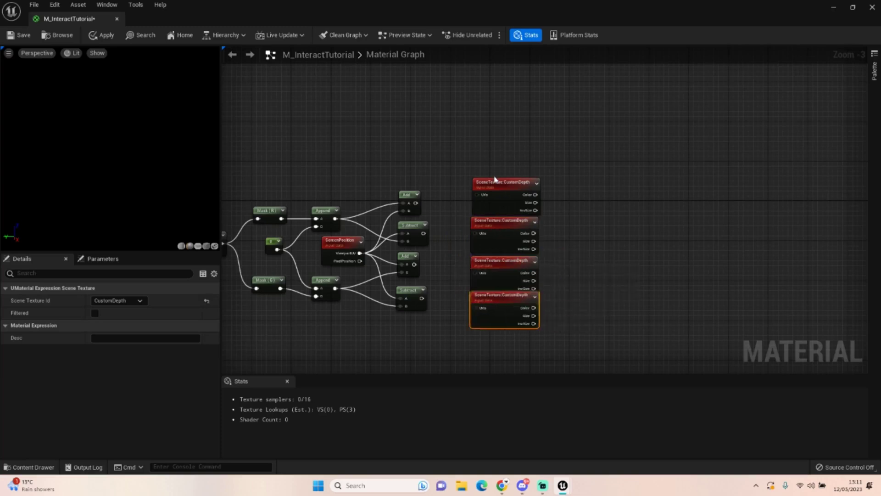
pyautogui.moveTo(493, 155); pyautogui.dragTo(494, 394)
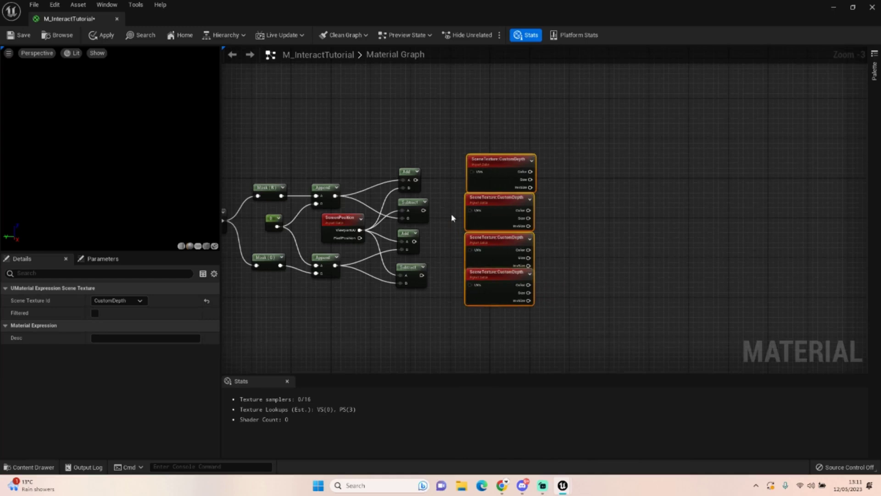
pyautogui.click(463, 211)
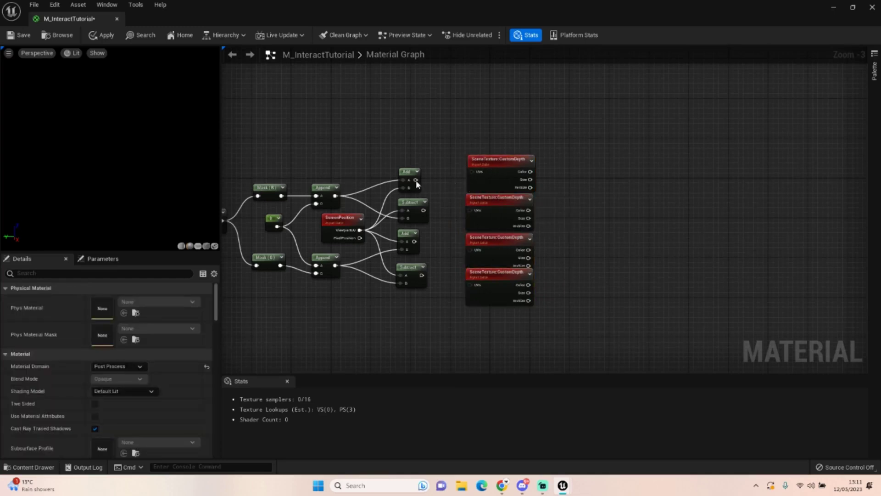
# Connect each Add and Subtract output, in order from the uppermost, to the UVs input of the matching CustomDepth node.
pyautogui.moveTo(416, 180); pyautogui.dragTo(473, 170)
pyautogui.moveTo(422, 210); pyautogui.dragTo(472, 211)
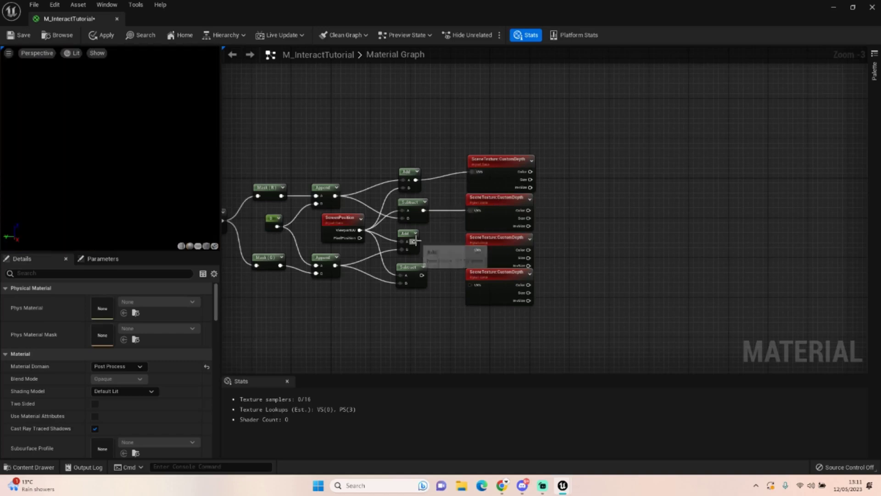
pyautogui.moveTo(416, 241); pyautogui.dragTo(473, 250)
pyautogui.moveTo(422, 276); pyautogui.dragTo(472, 286)
# Place two copies of the Subtract node beyond the CustomDepth nodes, one level with the upper pair and one with the lower pair.
pyautogui.moveTo(585, 229); pyautogui.dragTo(512, 216, button='right')
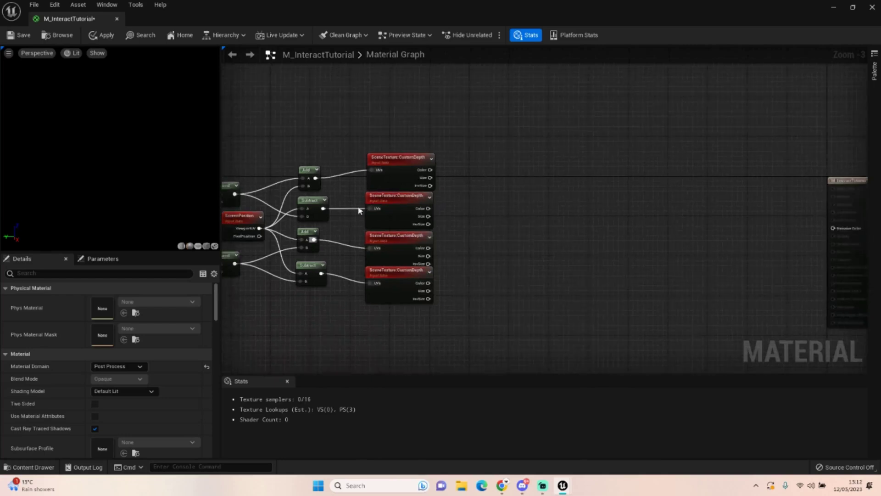
pyautogui.click(319, 207)
pyautogui.hotkey('ctrl', 'c')
pyautogui.hotkey('ctrl', 'v')
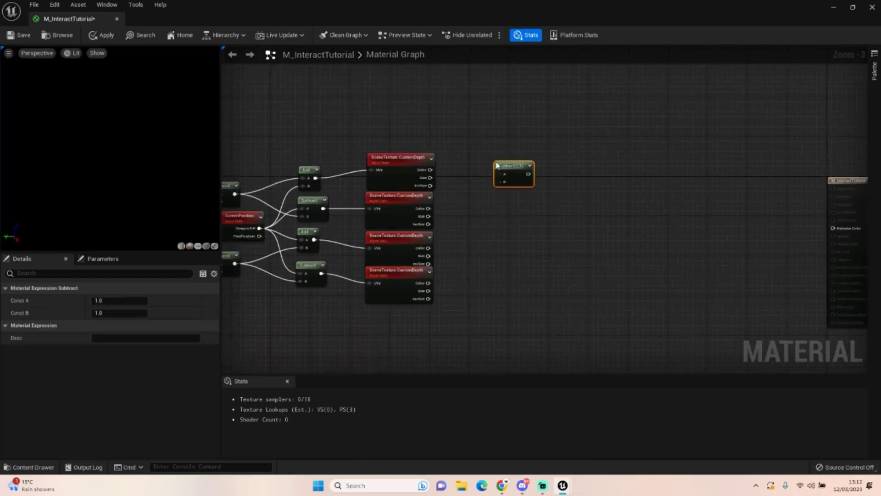
pyautogui.moveTo(510, 164); pyautogui.dragTo(484, 170)
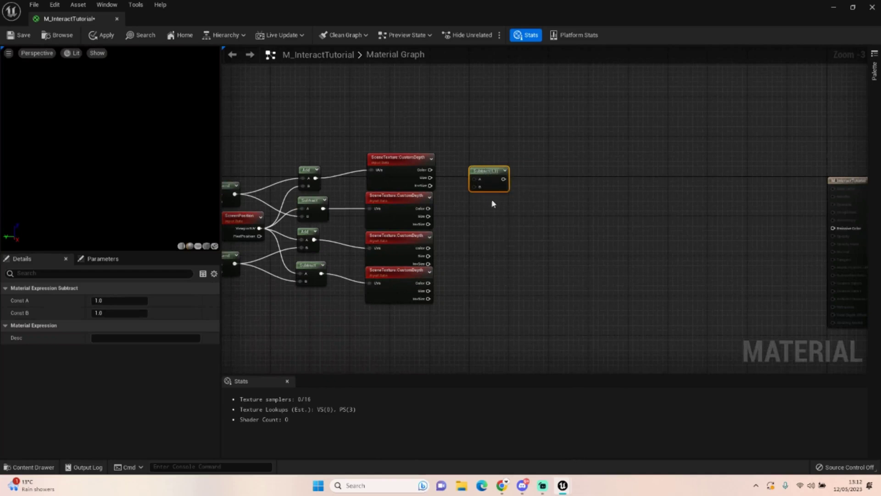
pyautogui.hotkey('ctrl', 'v')
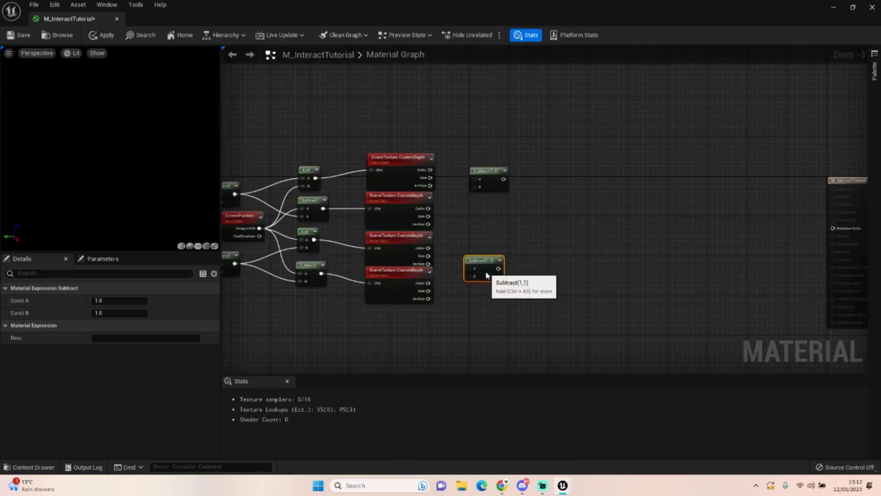
pyautogui.click(490, 172)
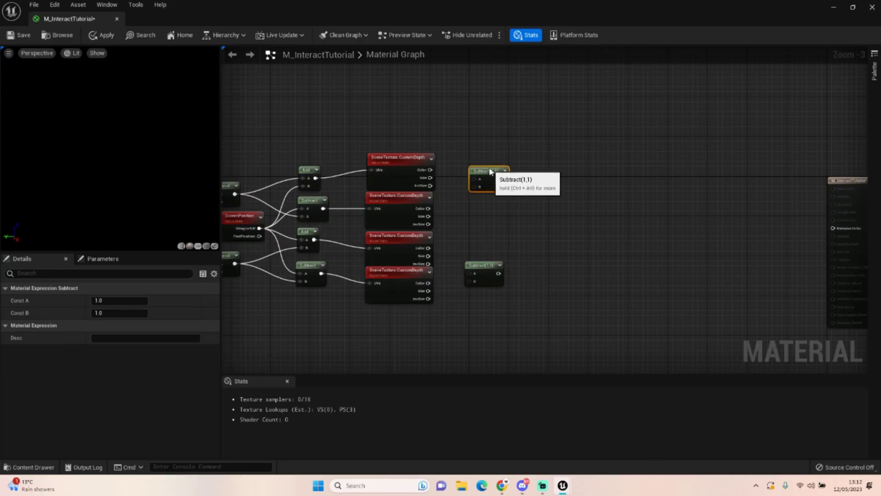
# Connect the upper two CustomDepth Color outputs to A and B of the upper new Subtract, and the lower two to the lower Subtract.
pyautogui.moveTo(429, 170); pyautogui.dragTo(474, 179)
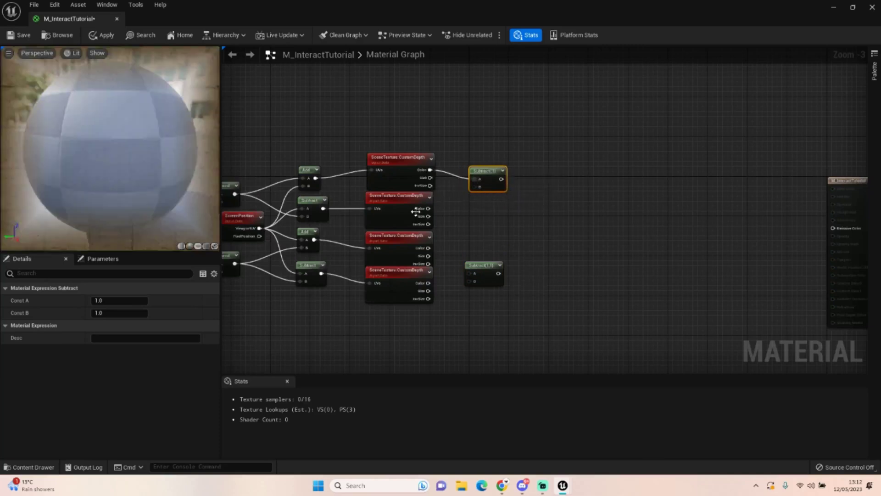
pyautogui.moveTo(426, 209); pyautogui.dragTo(474, 186)
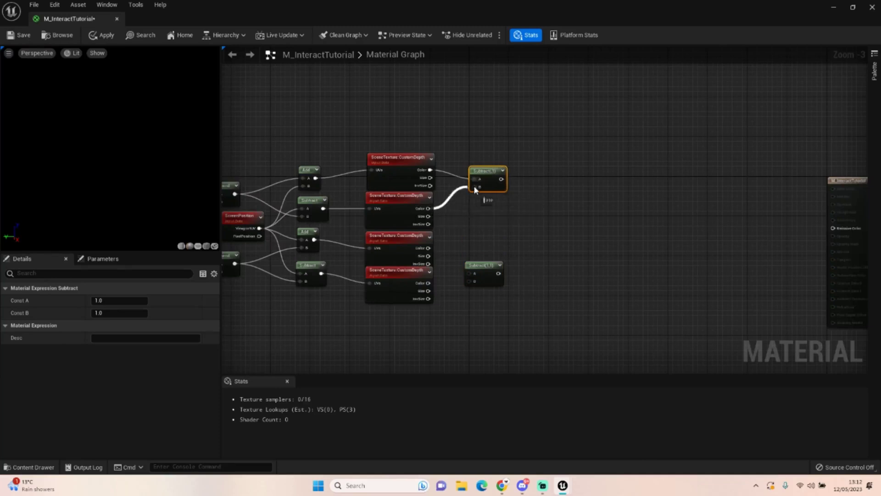
pyautogui.moveTo(429, 247); pyautogui.dragTo(470, 281)
pyautogui.click(480, 271)
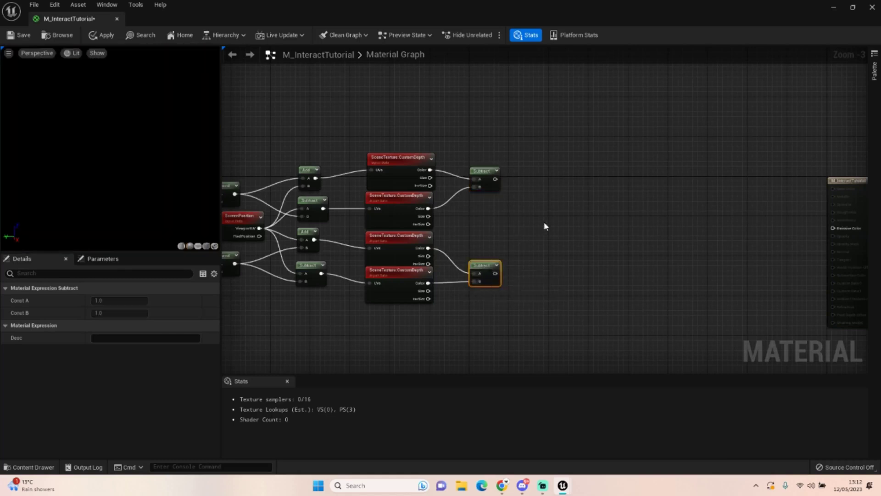
# Add a ComponentMask node fed by the upper new Subtract and limit it to the R channel.
pyautogui.moveTo(545, 226); pyautogui.dragTo(413, 219, button='right')
pyautogui.rightClick(397, 180)
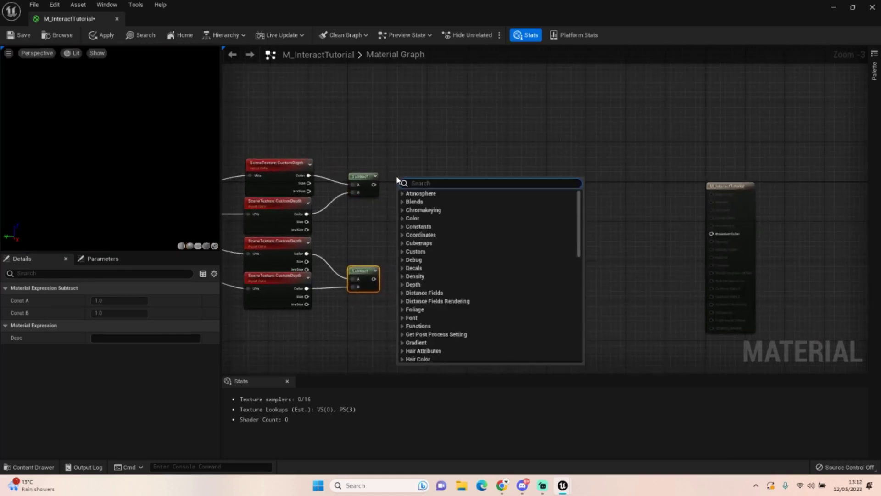
pyautogui.write('Mask')
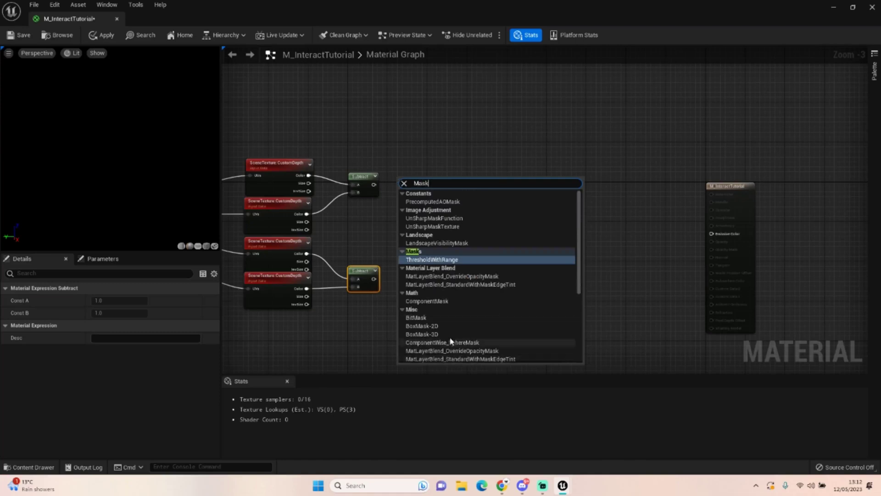
pyautogui.click(457, 300)
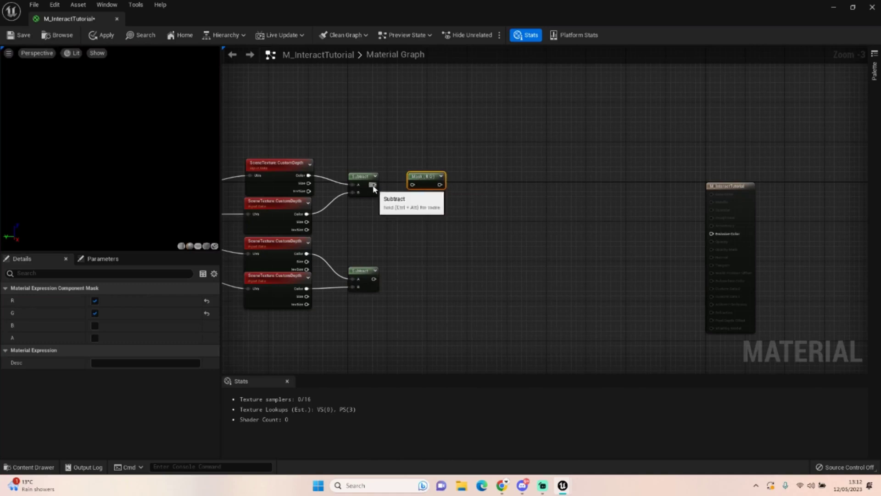
pyautogui.moveTo(374, 185); pyautogui.dragTo(412, 185)
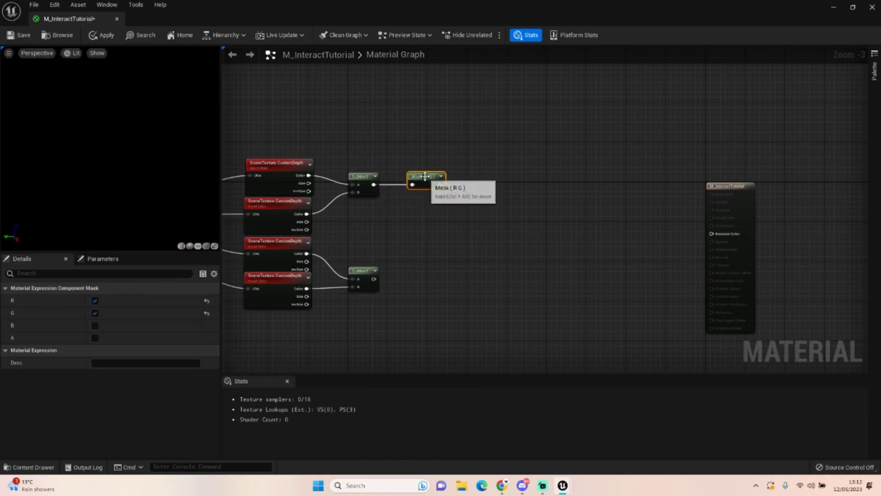
pyautogui.click(94, 313)
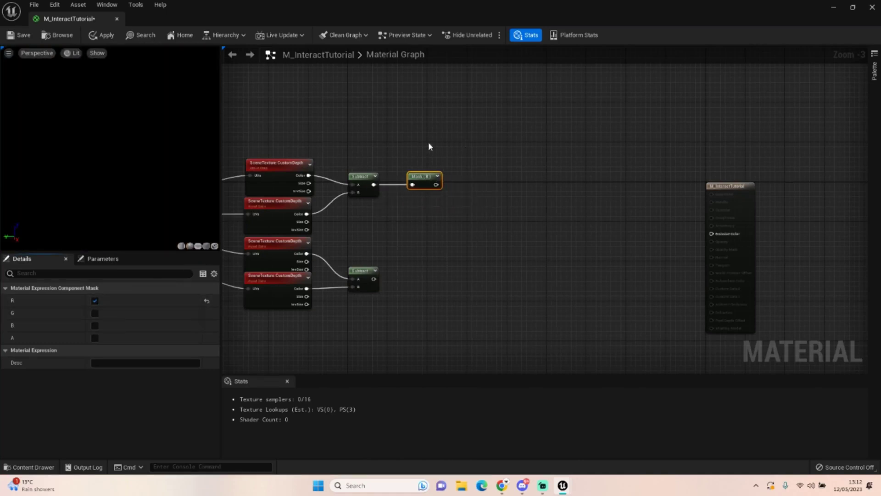
# Duplicate the R mask, connect the lower new Subtract to the copy, and align it with that Subtract.
pyautogui.hotkey('ctrl', 'd')
pyautogui.moveTo(416, 279); pyautogui.dragTo(430, 273)
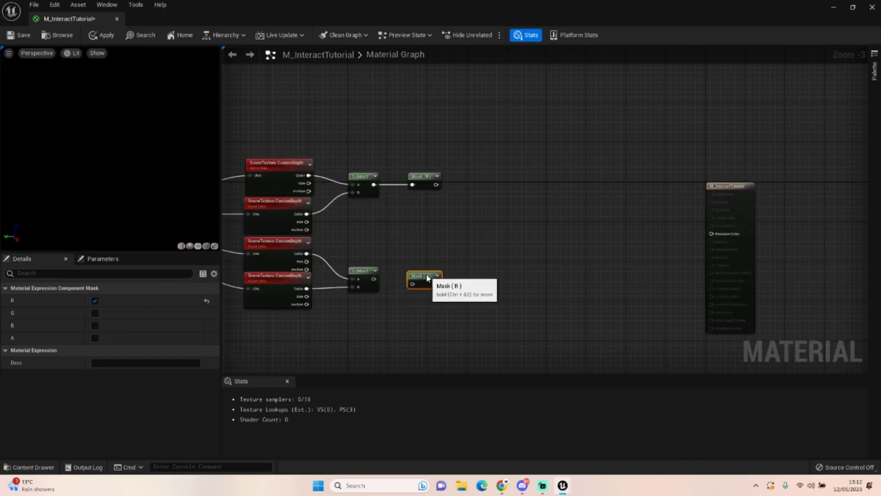
pyautogui.moveTo(373, 278); pyautogui.dragTo(412, 284)
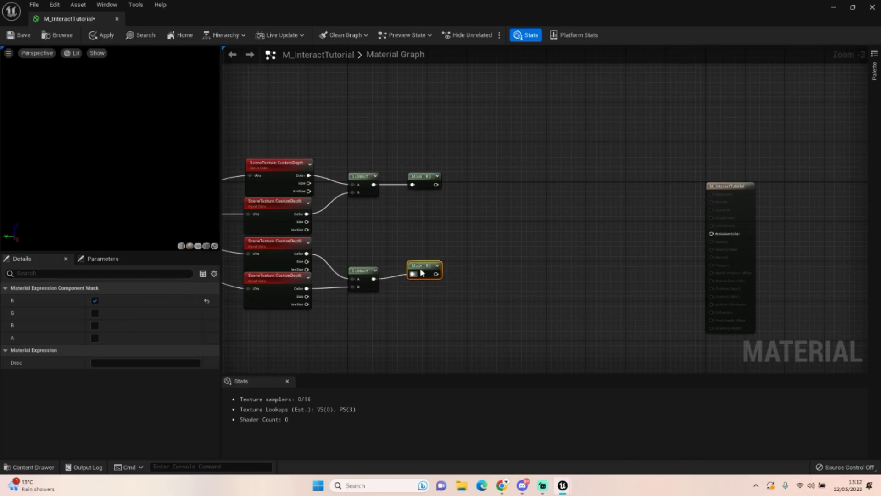
pyautogui.click(437, 250)
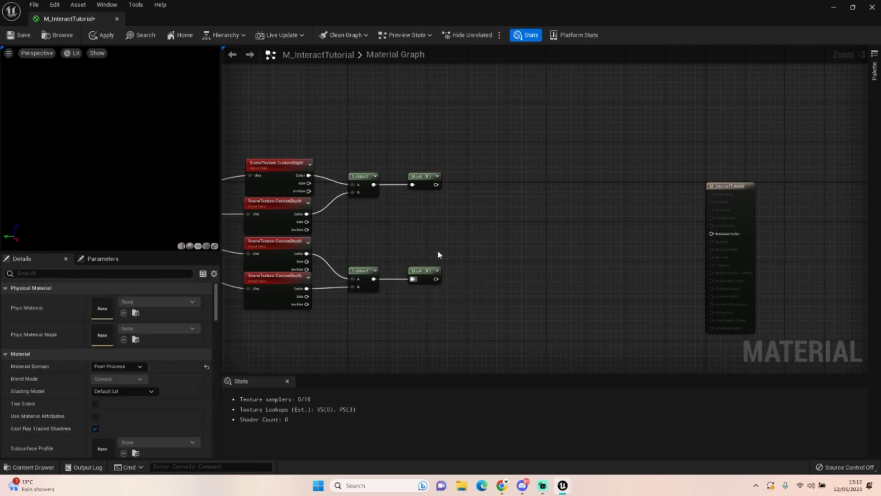
# Add a scalar parameter named Threshold between the two R masks and set its default value to 10.
pyautogui.click(409, 222)
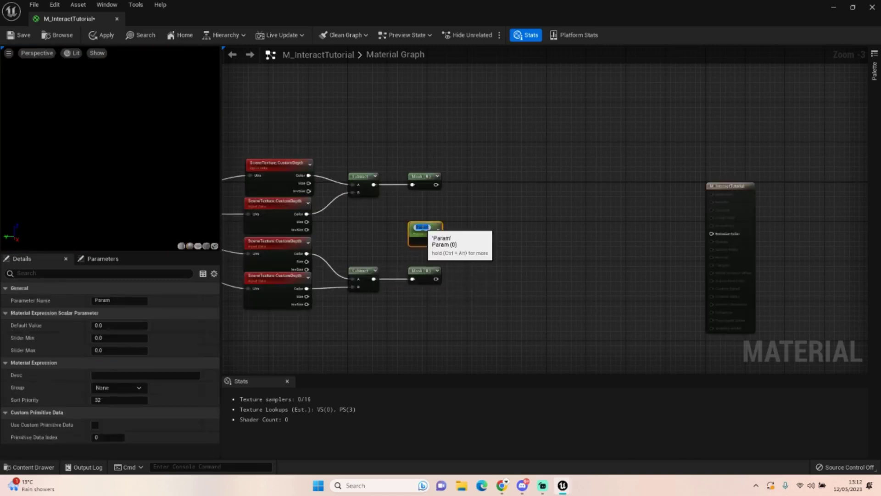
pyautogui.write('Threshold')
pyautogui.press('Return')
pyautogui.click(136, 326)
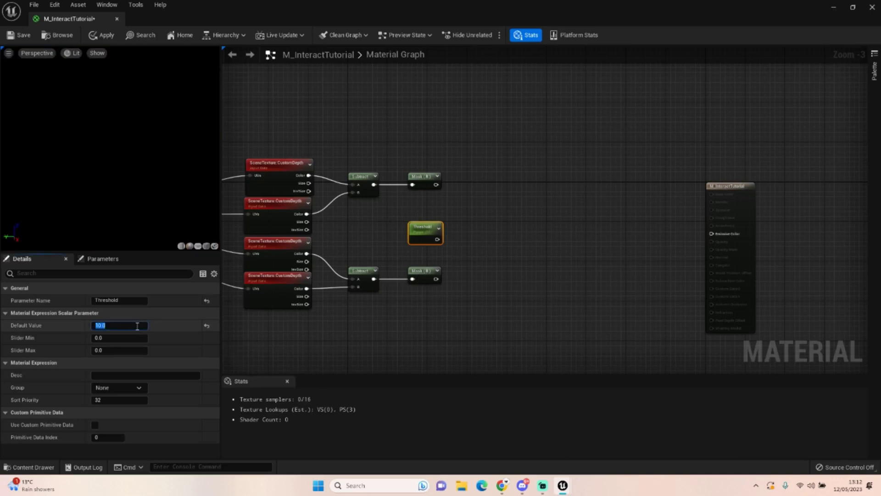
pyautogui.press('Return')
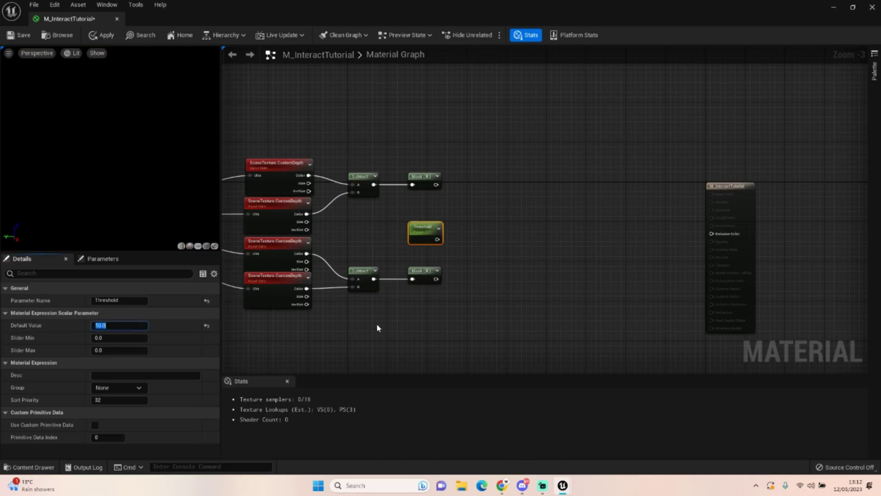
# Add a Divide node after each R mask, connecting the masks to the A inputs and Threshold to both B inputs.
pyautogui.click(476, 178)
pyautogui.click(478, 271)
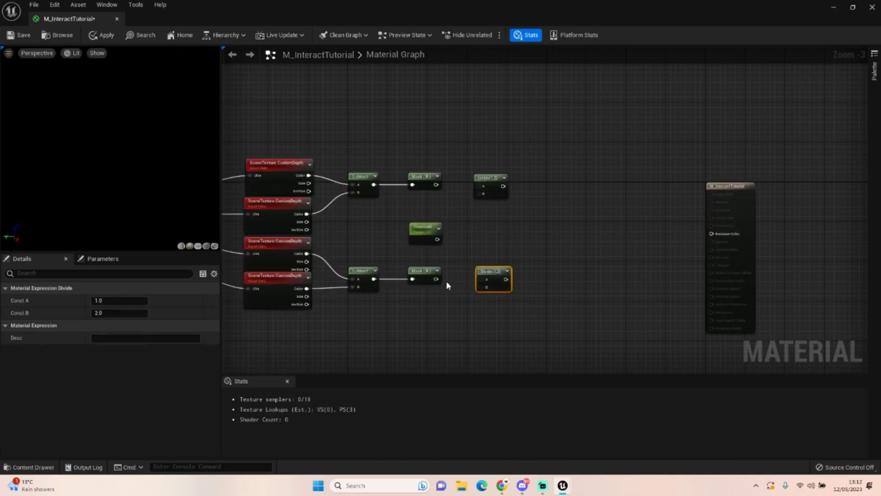
pyautogui.moveTo(435, 279); pyautogui.dragTo(486, 282)
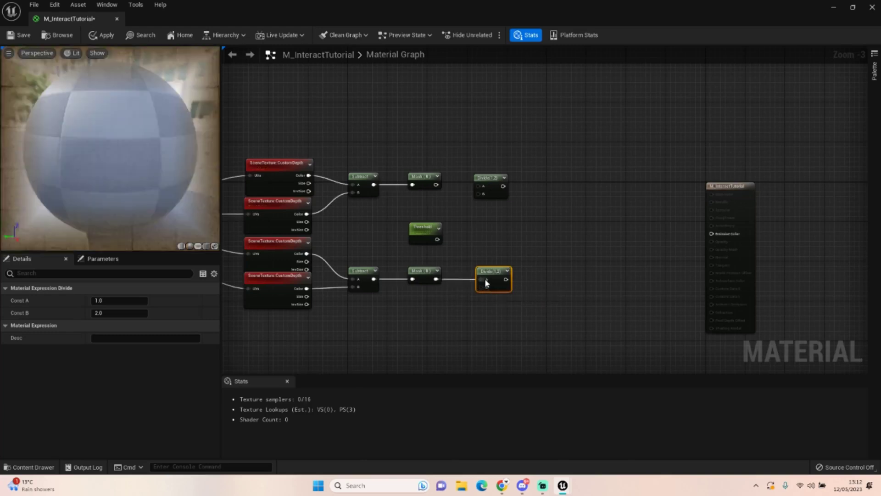
pyautogui.moveTo(436, 185); pyautogui.dragTo(481, 189)
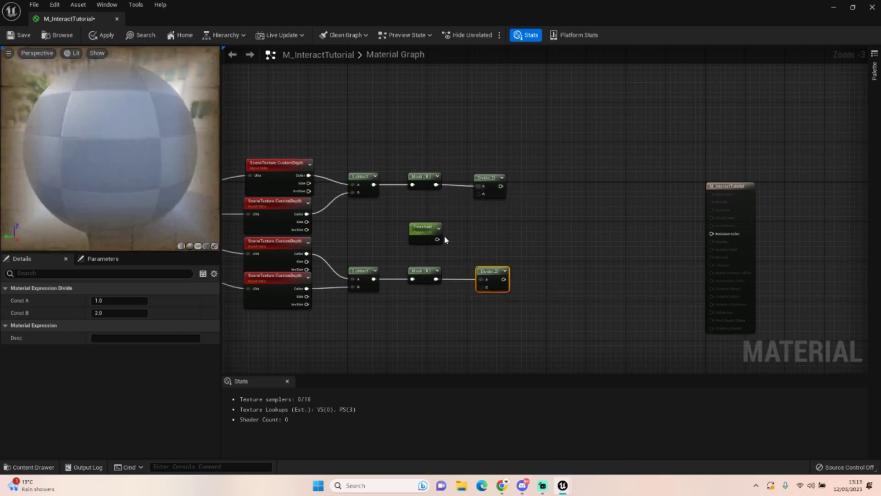
pyautogui.moveTo(437, 239); pyautogui.dragTo(482, 193)
pyautogui.moveTo(437, 239); pyautogui.dragTo(482, 288)
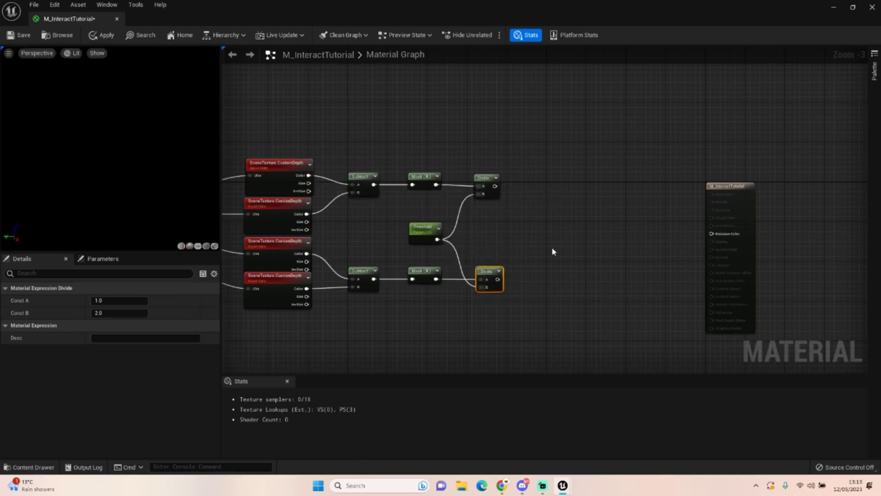
# Add an Abs node beside the upper Divide.
pyautogui.moveTo(552, 251); pyautogui.dragTo(488, 252, button='right')
pyautogui.rightClick(465, 188)
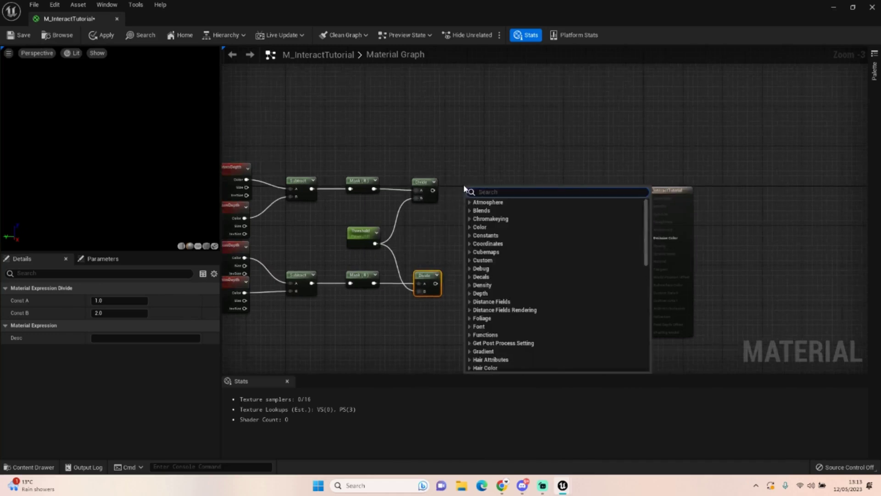
pyautogui.write('Ab')
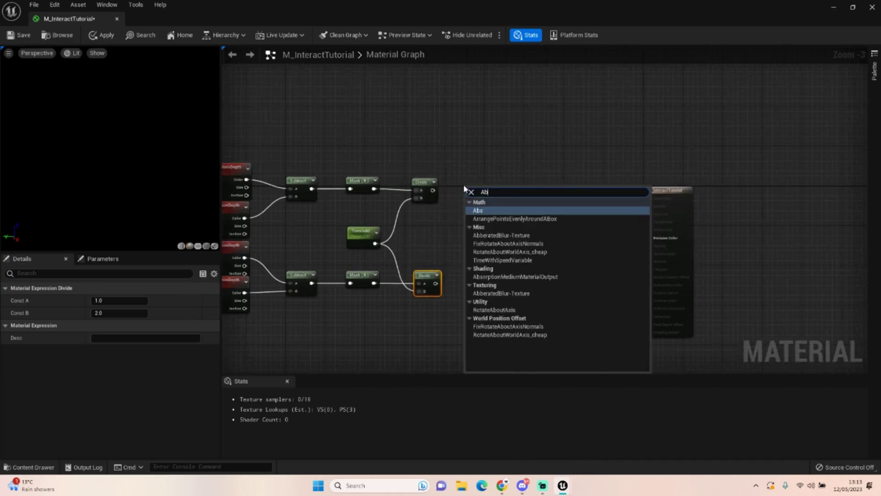
pyautogui.write('ds')
pyautogui.press('BackSpace')
pyautogui.press('BackSpace')
pyautogui.write('s')
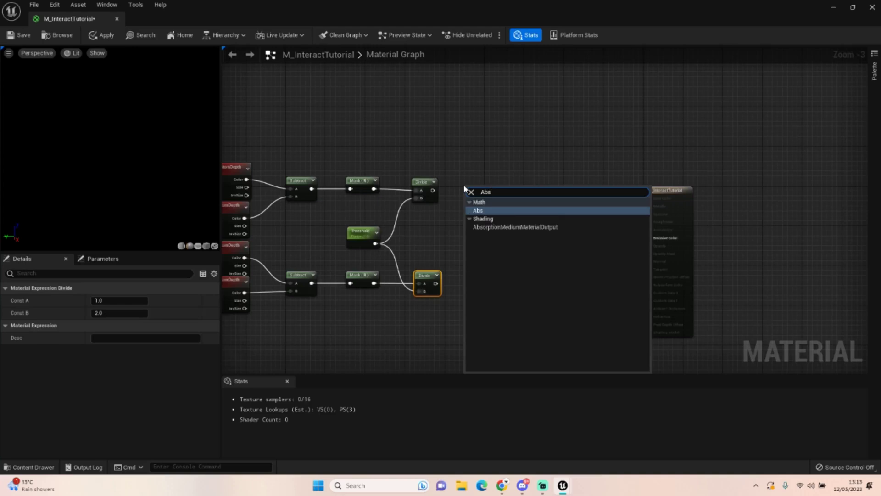
pyautogui.click(504, 211)
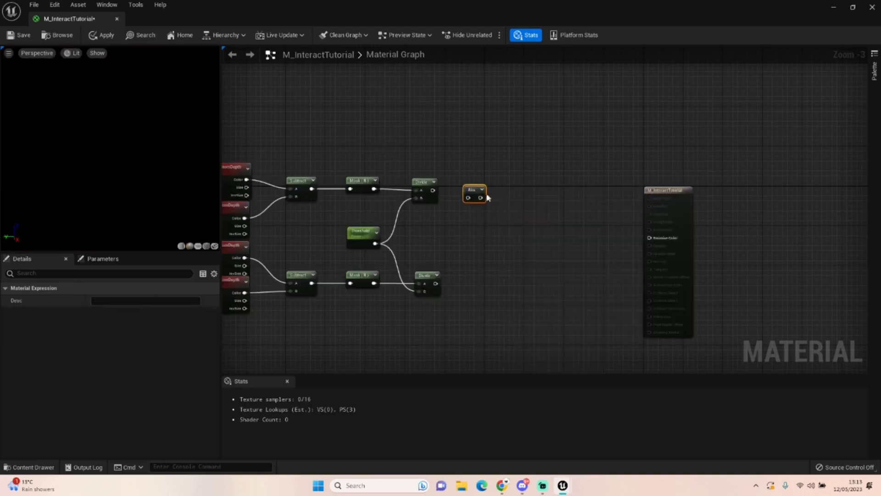
# Duplicate the Abs node for the lower branch and connect each Divide output to its Abs.
pyautogui.hotkey('ctrl', 'd')
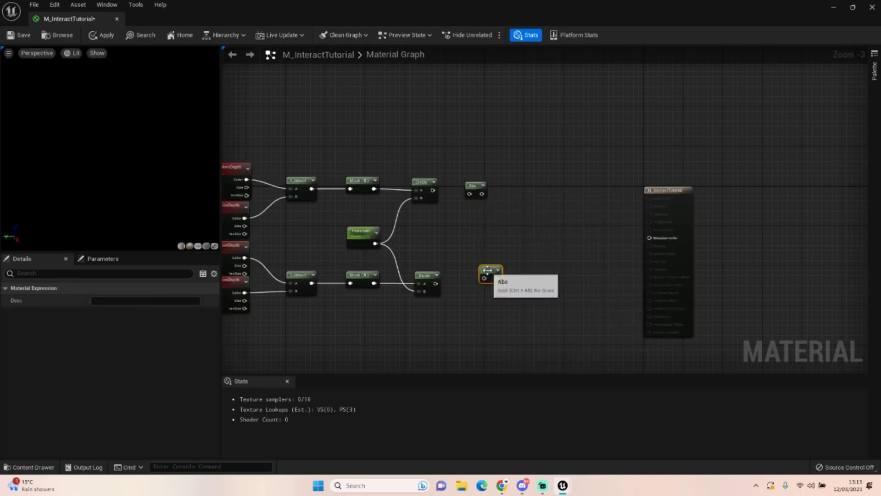
pyautogui.moveTo(488, 272); pyautogui.dragTo(469, 282)
pyautogui.moveTo(435, 190); pyautogui.dragTo(479, 184)
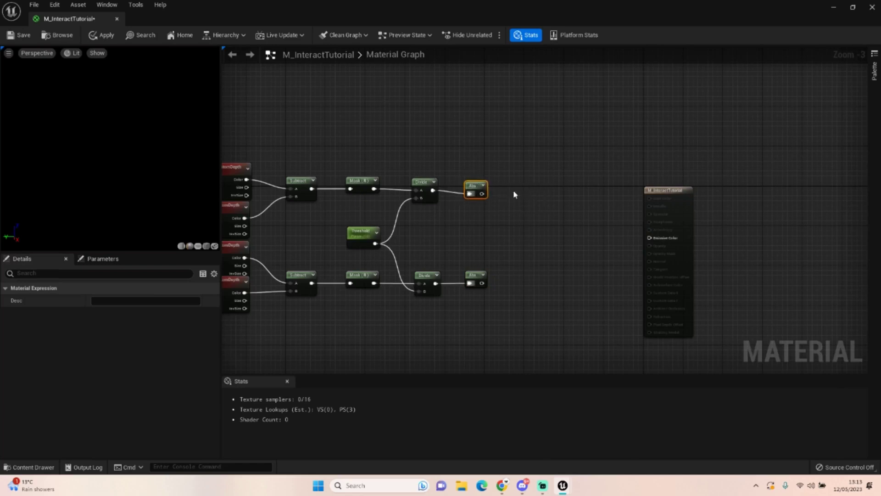
# Add a Floor node fed by the upper Abs, and place a copy of it fed by the lower Abs.
pyautogui.moveTo(480, 195); pyautogui.dragTo(513, 195)
pyautogui.write('Floor')
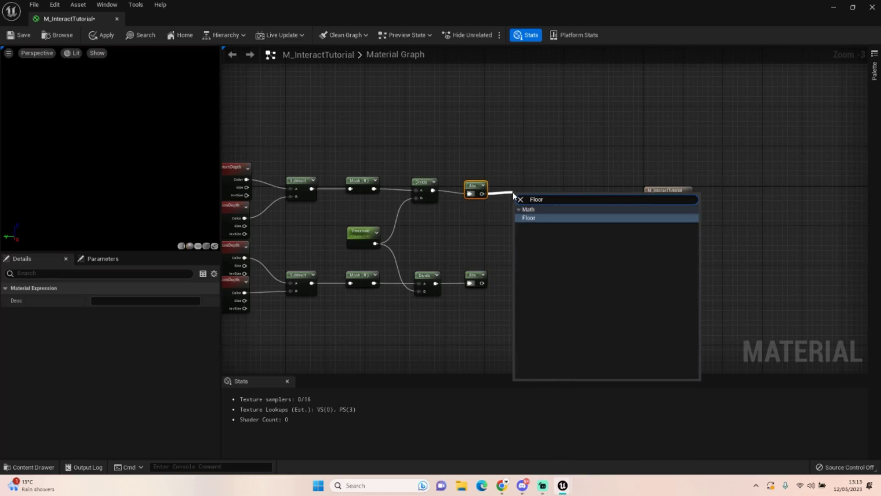
pyautogui.press('Return')
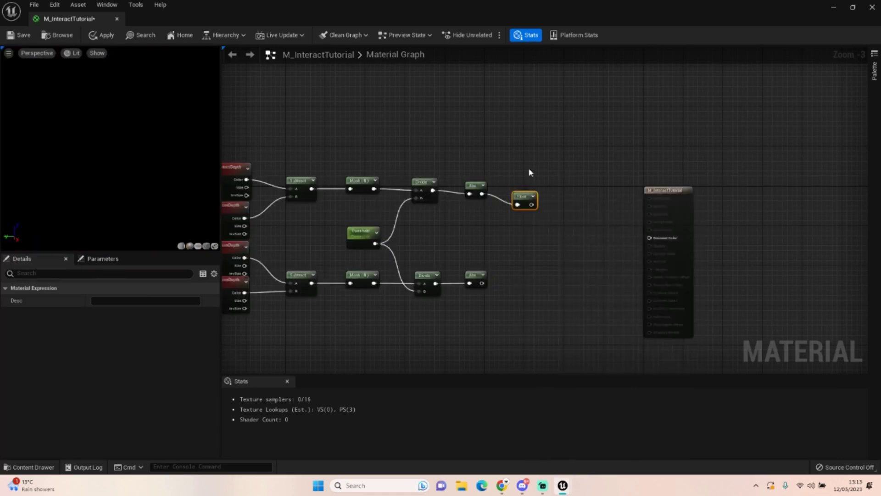
pyautogui.hotkey('ctrl', 'c')
pyautogui.hotkey('ctrl', 'v')
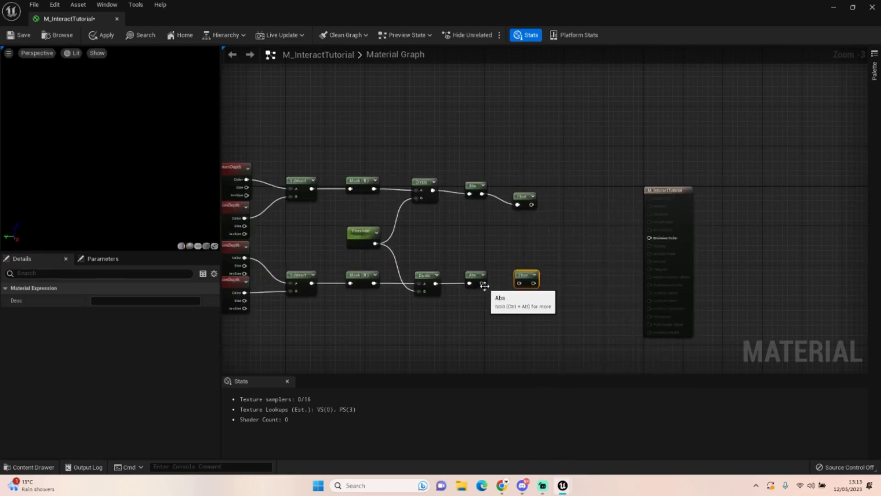
pyautogui.click(484, 287)
pyautogui.moveTo(483, 286); pyautogui.dragTo(525, 287)
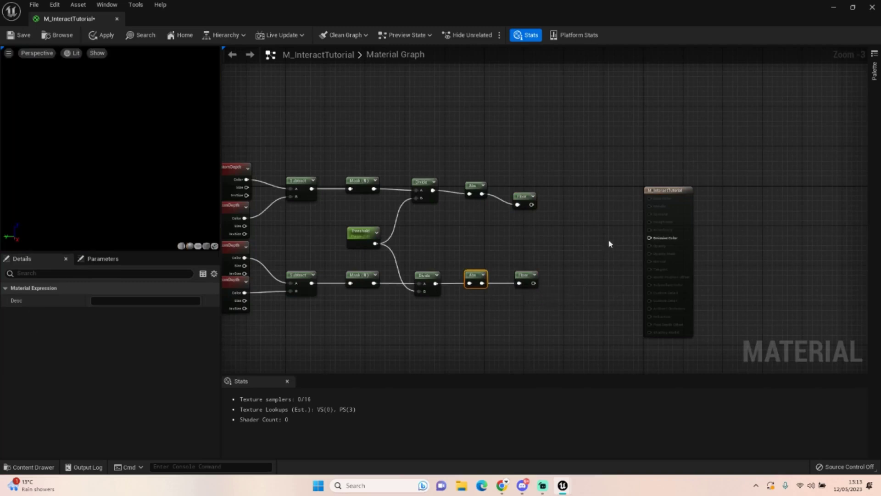
# Move the material output node farther from the graph and add an Add node with the upper Floor on A and the lower Floor on B.
pyautogui.click(673, 185)
pyautogui.moveTo(677, 188); pyautogui.dragTo(777, 184)
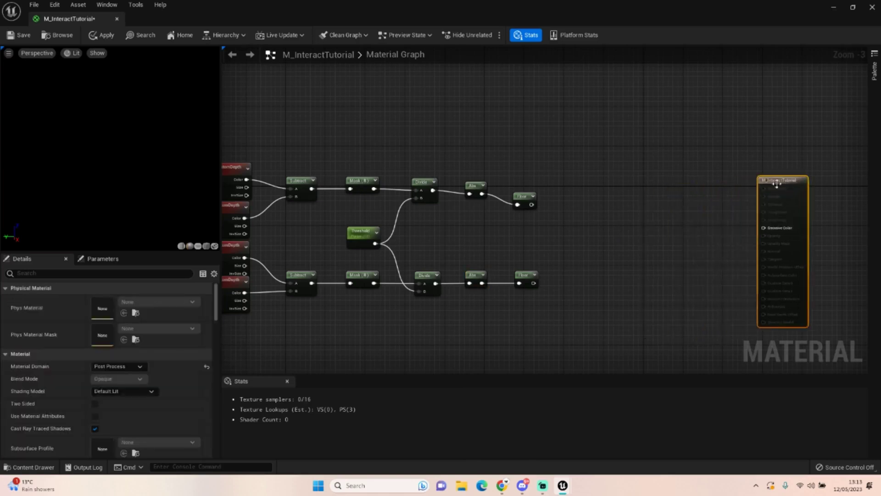
pyautogui.moveTo(533, 282); pyautogui.dragTo(578, 239)
pyautogui.write('Add')
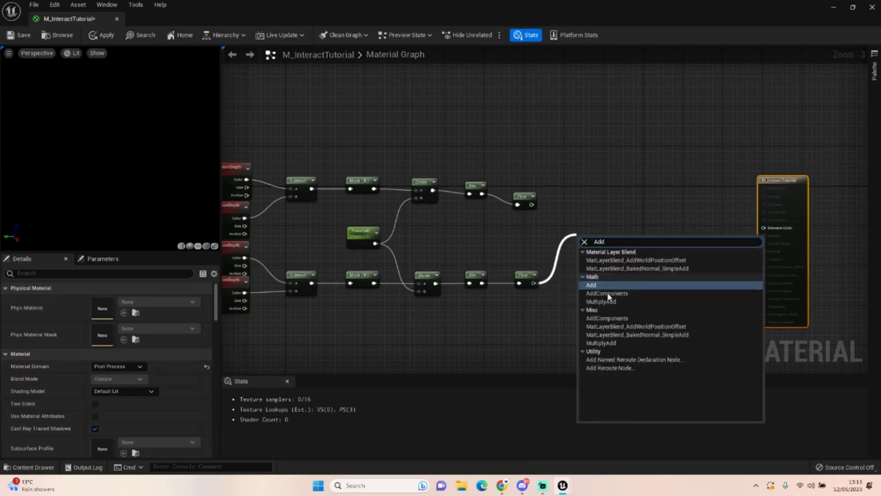
pyautogui.click(596, 281)
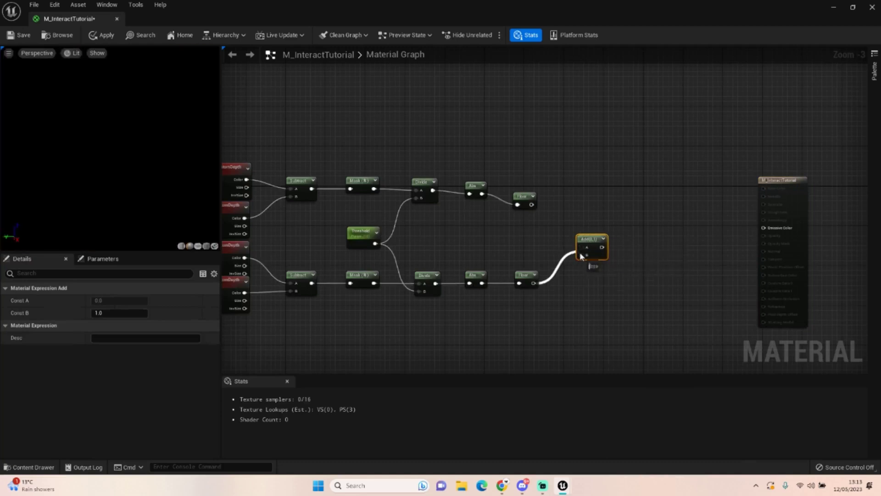
pyautogui.moveTo(532, 204); pyautogui.dragTo(570, 225)
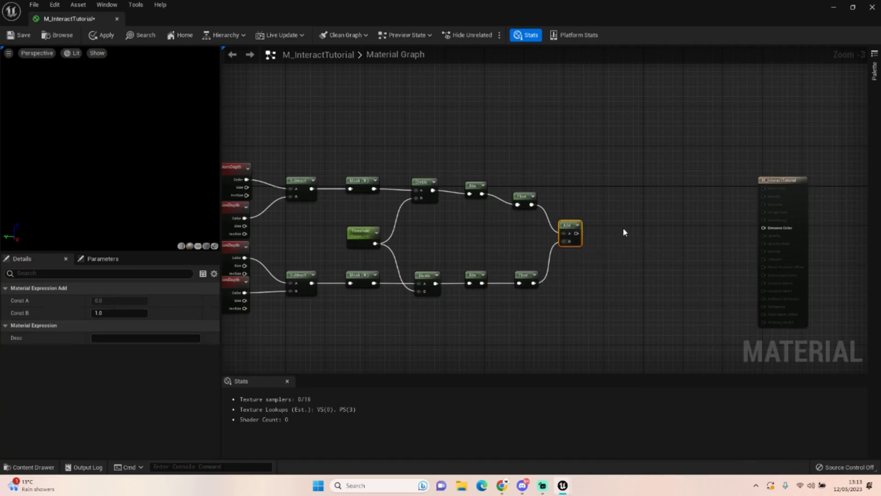
# Add a Clamp node fed by the Add output and align it beside the Add node.
pyautogui.click(624, 232)
pyautogui.moveTo(589, 231); pyautogui.dragTo(523, 239, button='right')
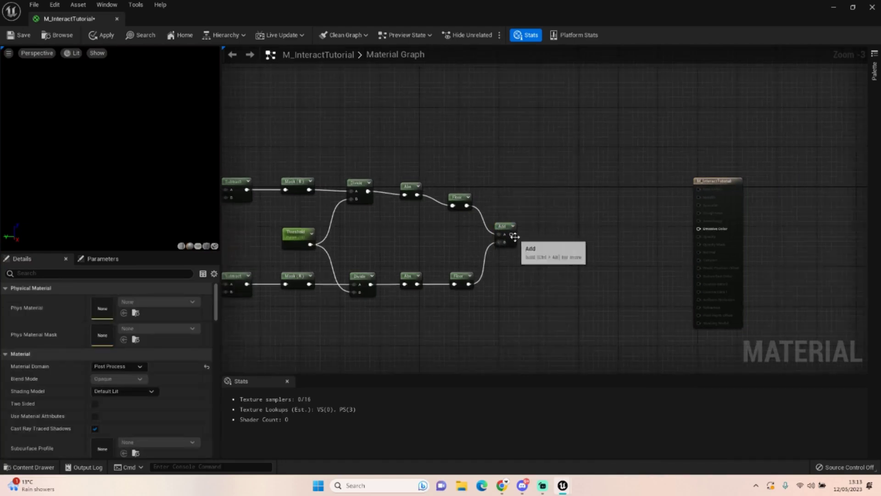
pyautogui.moveTo(512, 234); pyautogui.dragTo(566, 236)
pyautogui.write('Clamp')
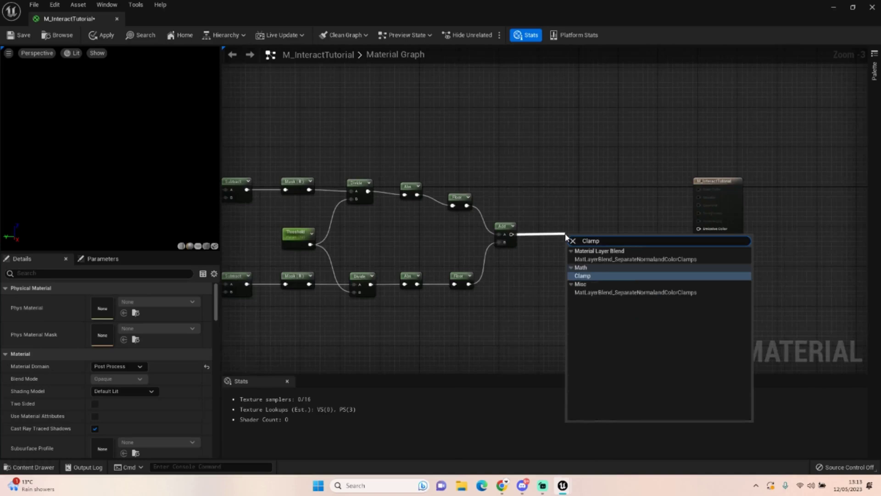
pyautogui.press('Return')
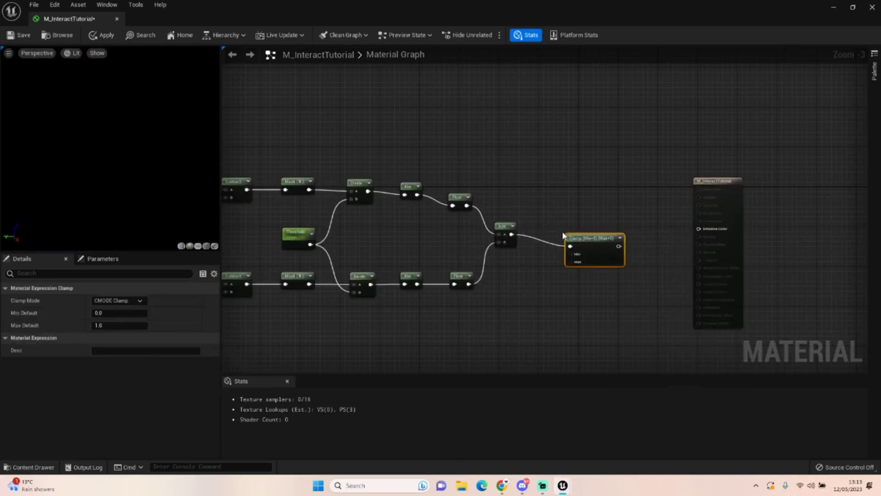
pyautogui.moveTo(577, 238); pyautogui.dragTo(542, 226)
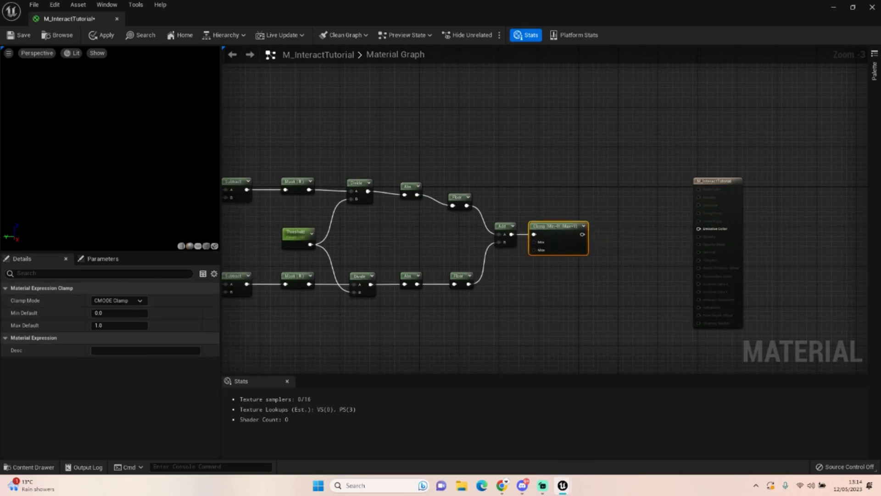
# Add a Lerp node that outputs to Emissive Color, and connect the Clamp output to its Alpha.
pyautogui.click(633, 201)
pyautogui.click(628, 191)
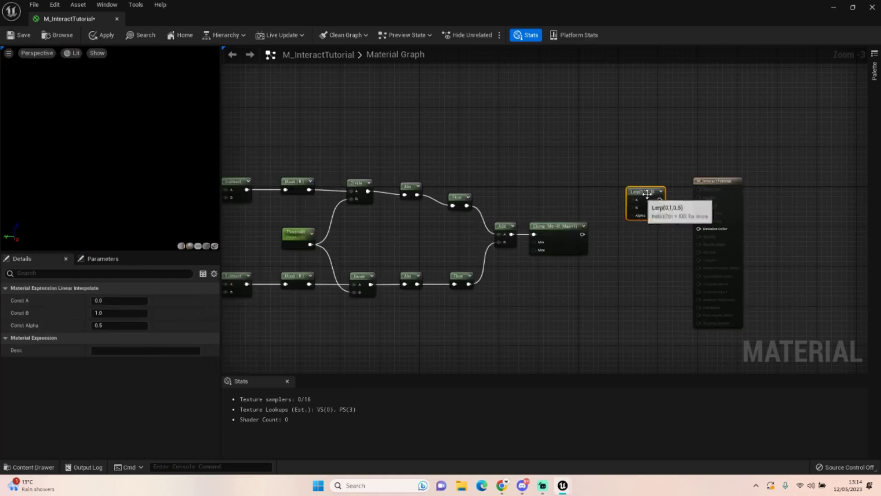
pyautogui.moveTo(660, 202); pyautogui.dragTo(698, 229)
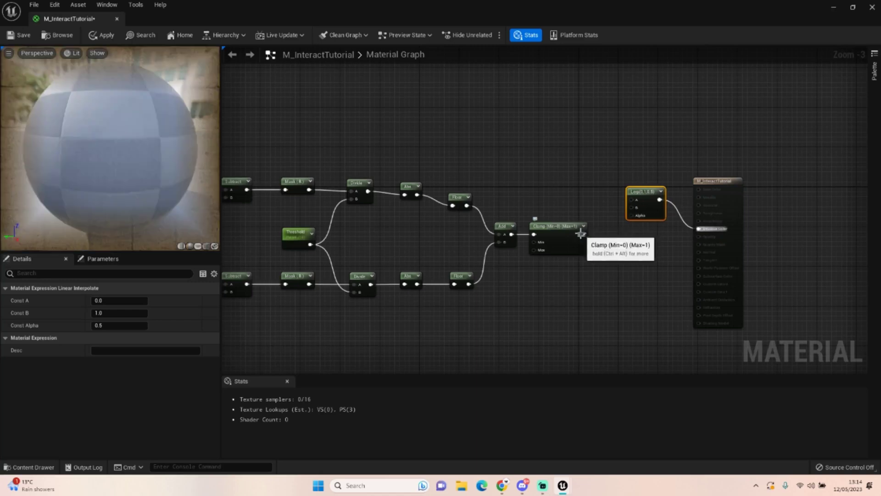
pyautogui.moveTo(582, 234); pyautogui.dragTo(633, 215)
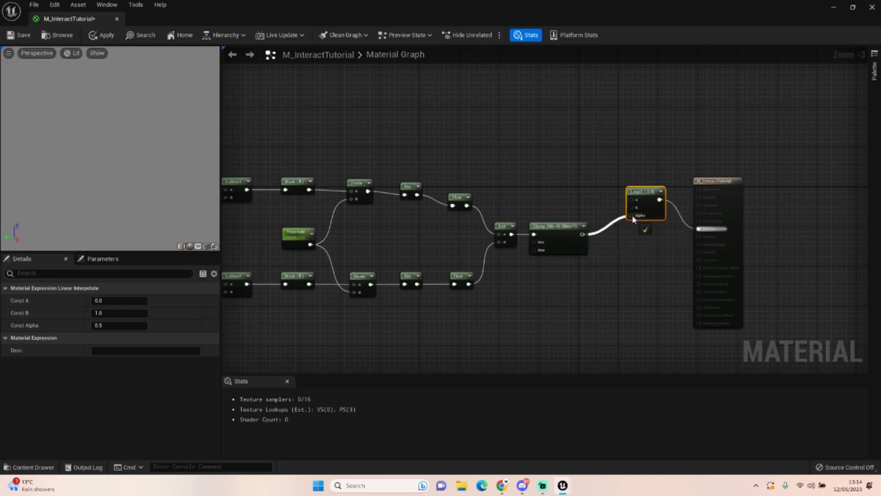
# Add a Constant3Vector node above the Clamp and set its color to white (1, 1, 1).
pyautogui.moveTo(584, 221); pyautogui.dragTo(628, 247, button='right')
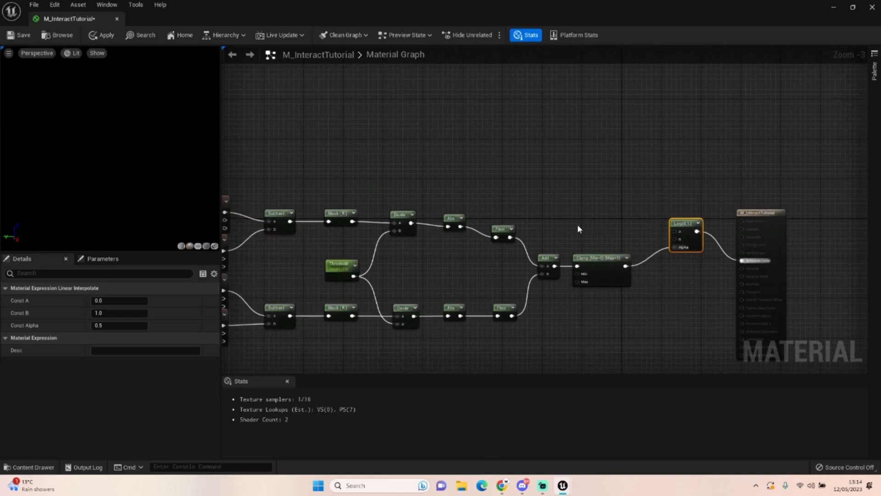
pyautogui.rightClick(546, 209)
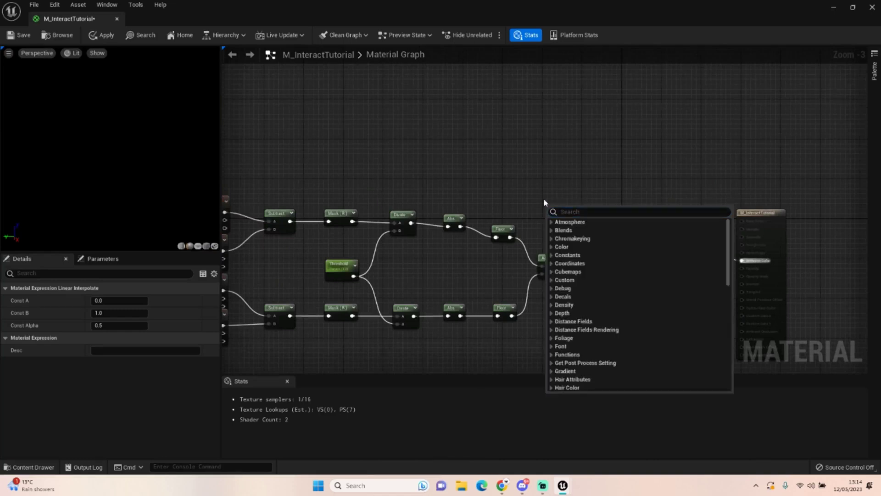
pyautogui.click(546, 186)
pyautogui.click(541, 190)
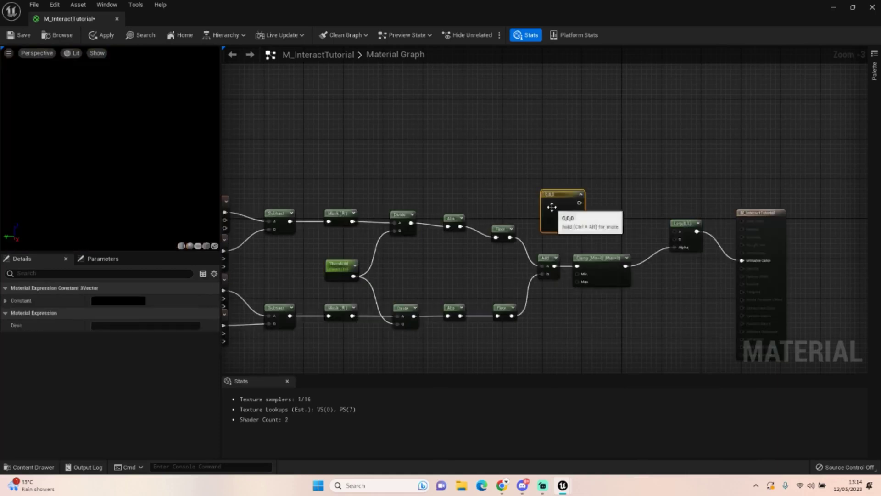
pyautogui.click(102, 301)
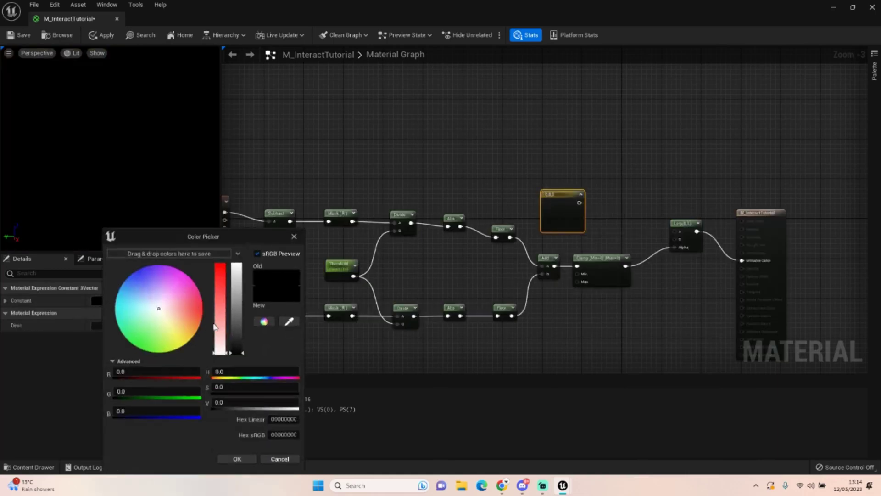
pyautogui.moveTo(237, 352); pyautogui.dragTo(244, 253)
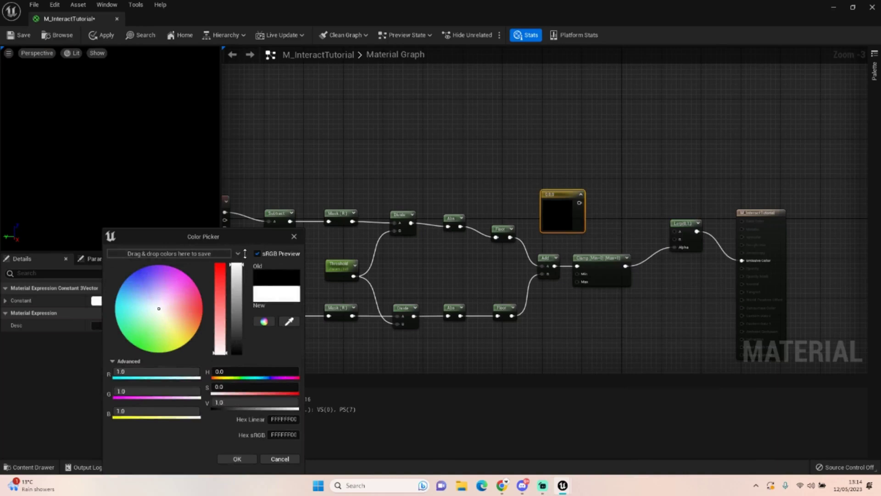
pyautogui.click(240, 460)
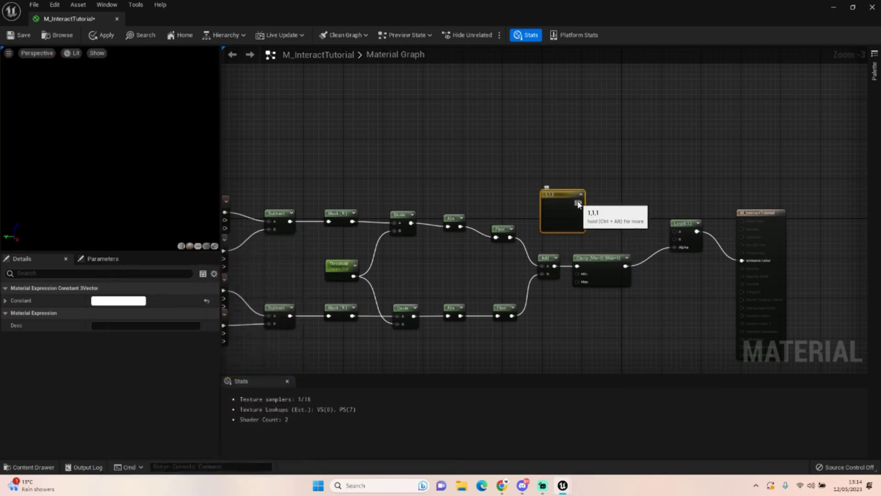
# Add a ComponentMask fed by the white constant, enable its B channel alongside R and G, and connect it to the Lerp's B input.
pyautogui.moveTo(579, 203); pyautogui.dragTo(607, 205)
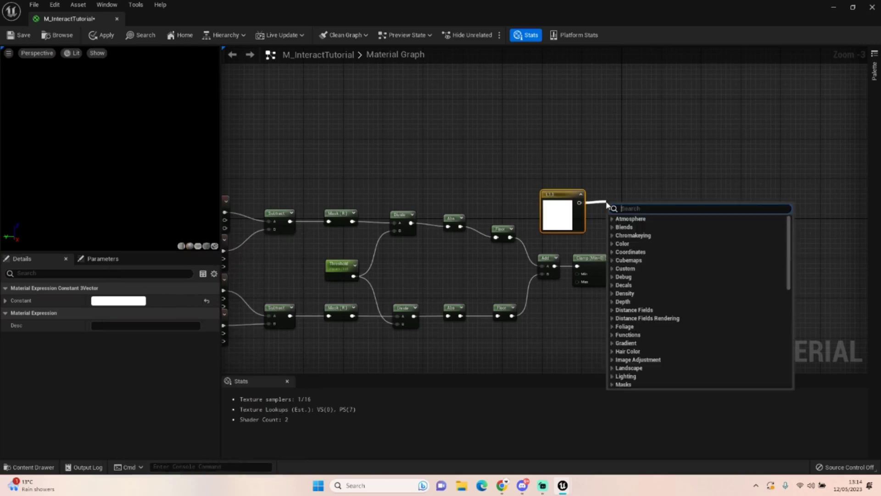
pyautogui.write('compo')
pyautogui.press('Return')
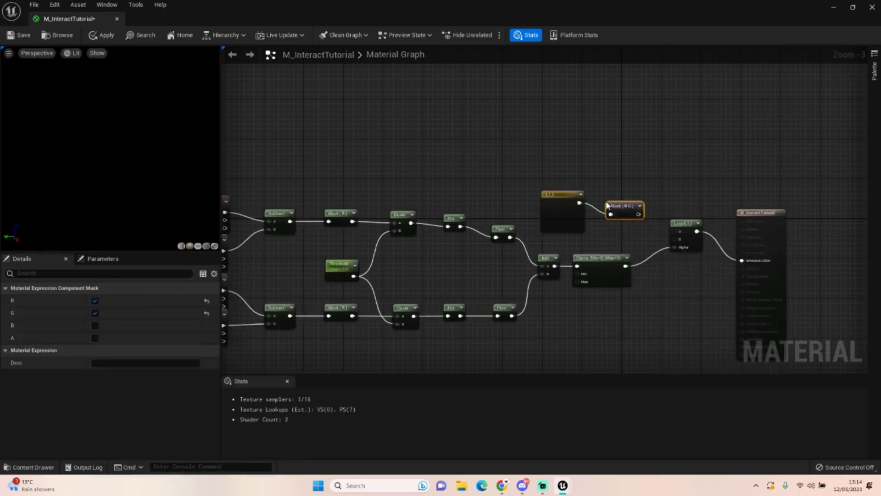
pyautogui.click(94, 325)
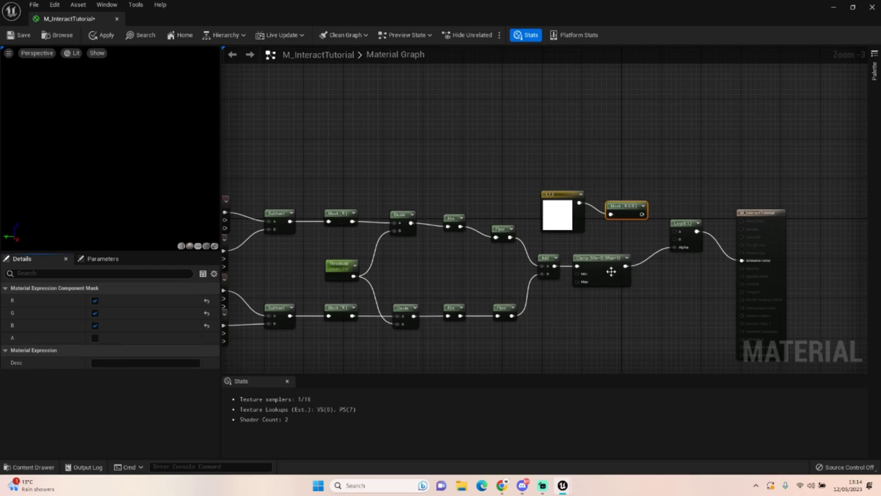
pyautogui.moveTo(642, 214); pyautogui.dragTo(675, 239)
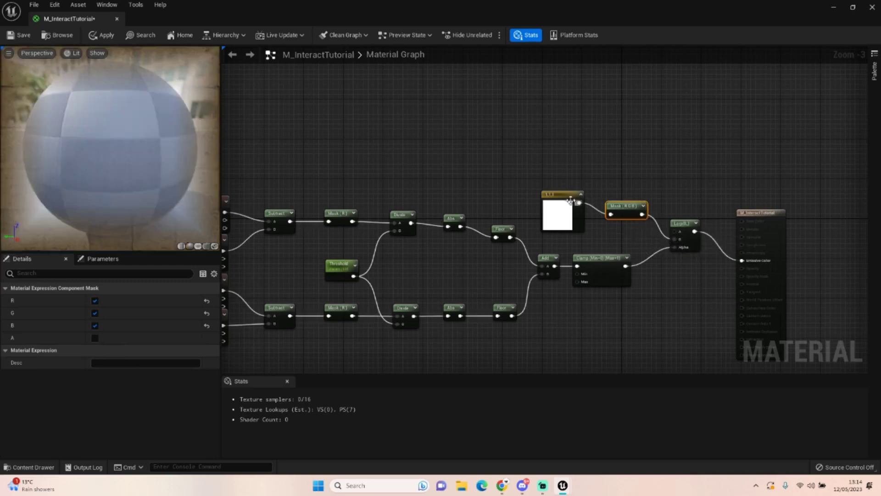
# Tidy the white constant and its RGB mask, then duplicate the mask and connect the copy to the Lerp's A input.
pyautogui.moveTo(571, 200); pyautogui.dragTo(572, 214)
pyautogui.moveTo(626, 211); pyautogui.dragTo(623, 219)
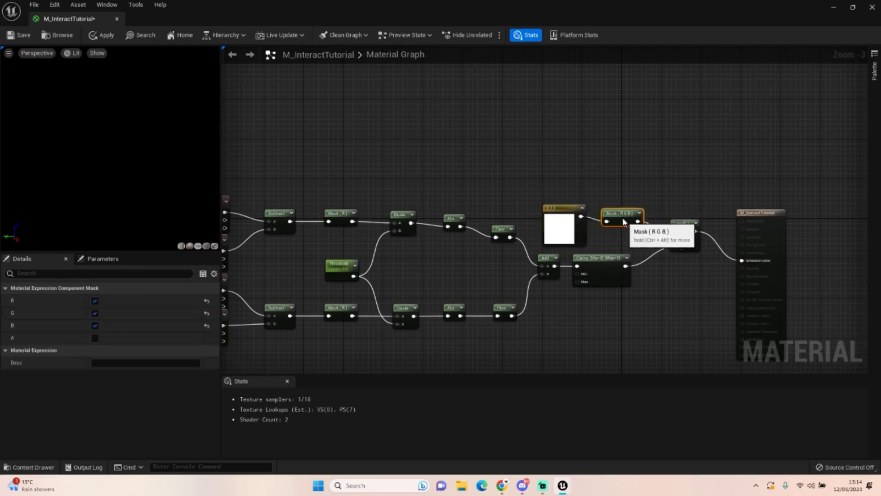
pyautogui.hotkey('ctrl', 'd')
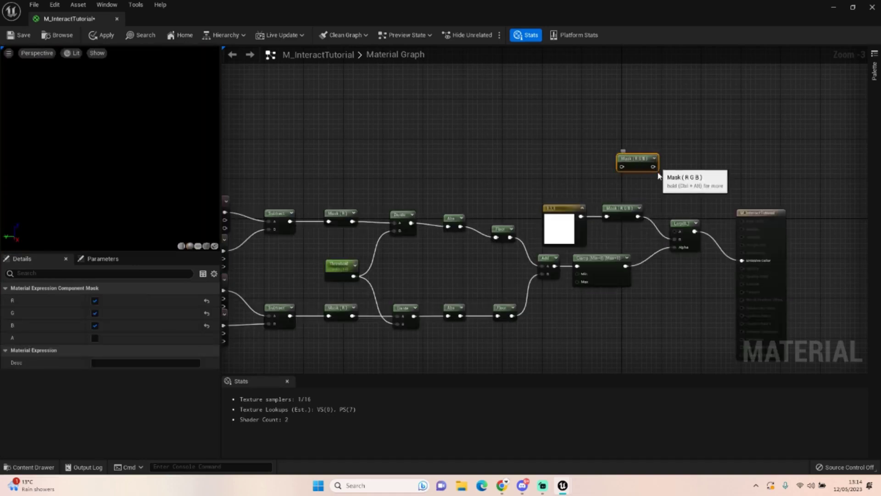
pyautogui.moveTo(659, 175); pyautogui.dragTo(675, 233)
# Add a SceneTexture node set to PostProcessInput0 and connect its Color output to the unconnected RGB mask.
pyautogui.rightClick(532, 160)
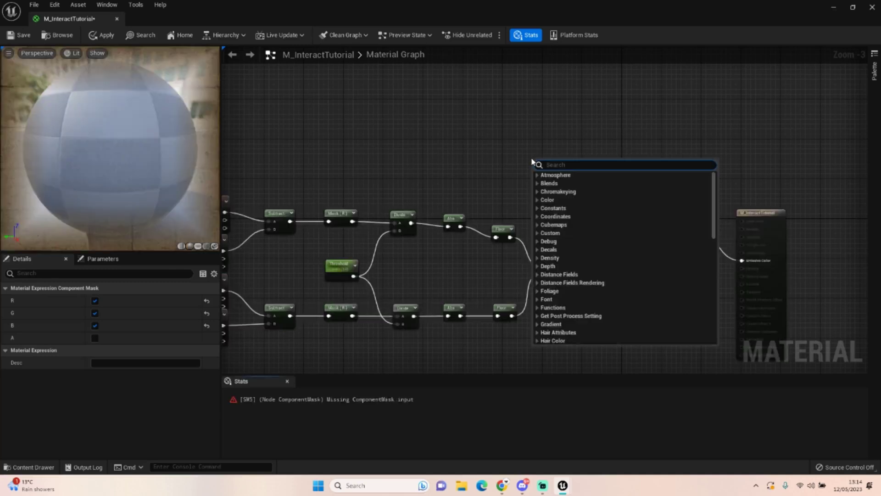
pyautogui.write('Scen')
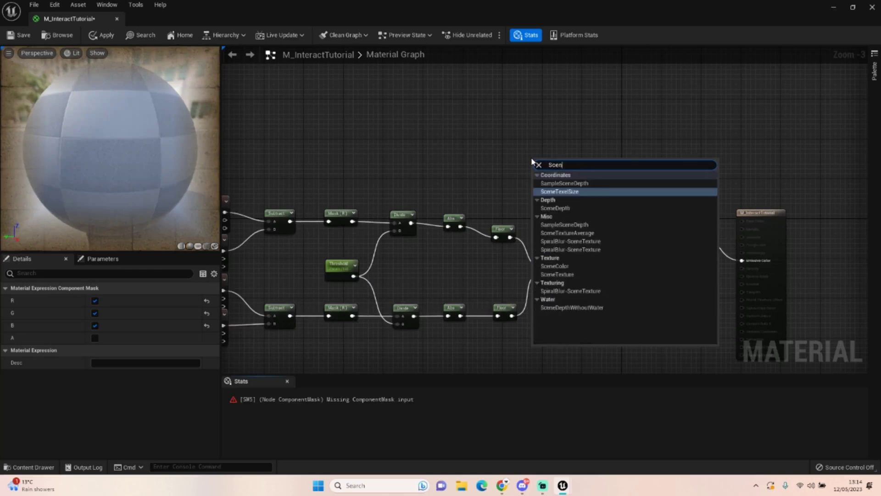
pyautogui.write('etex')
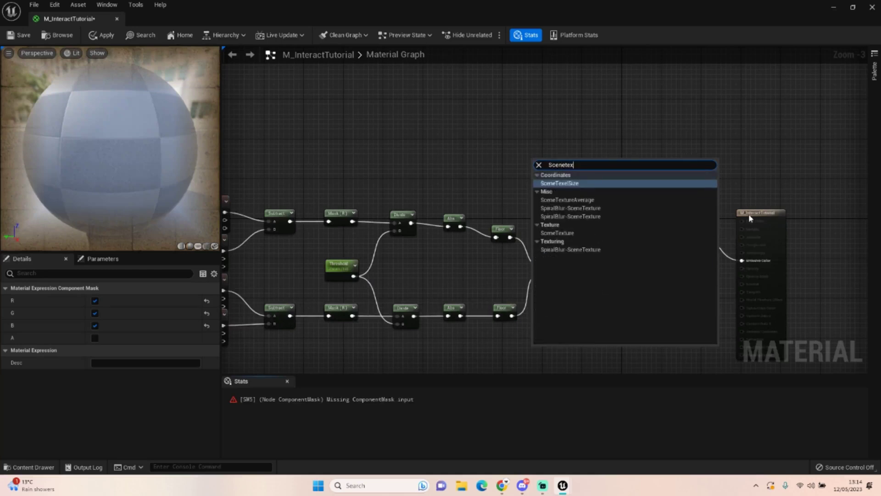
pyautogui.click(581, 232)
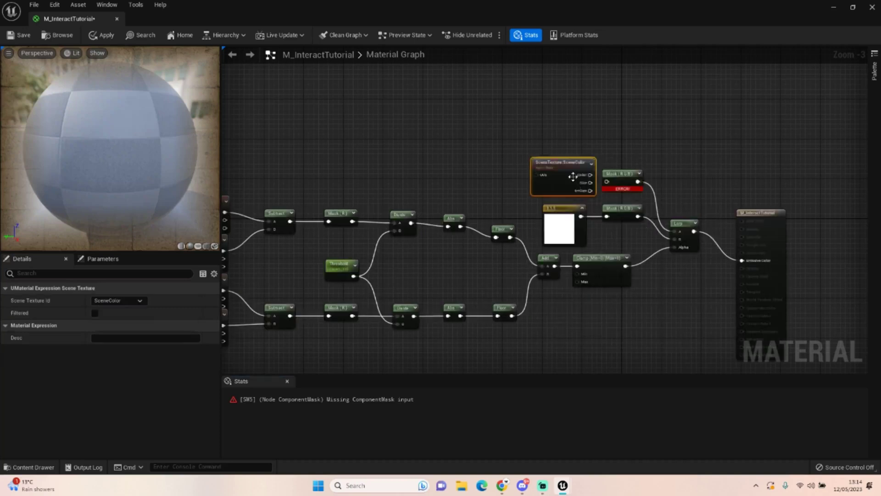
pyautogui.click(121, 299)
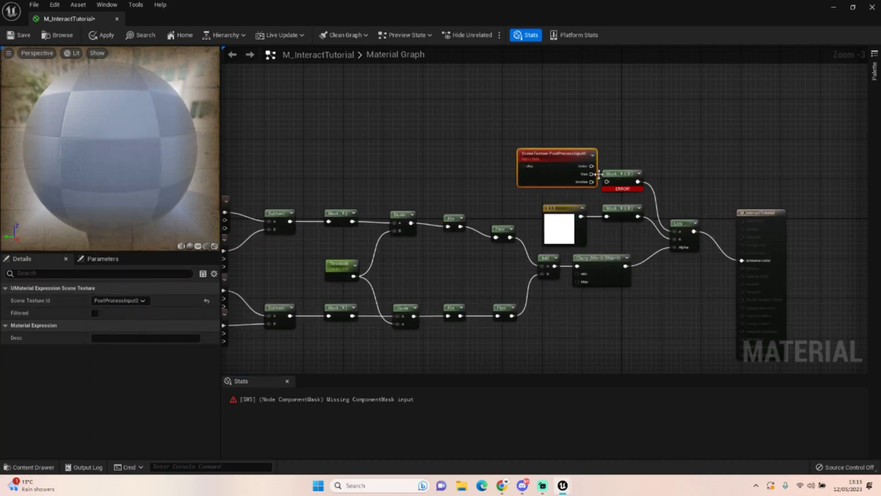
pyautogui.moveTo(592, 166); pyautogui.dragTo(612, 158)
pyautogui.click(480, 185)
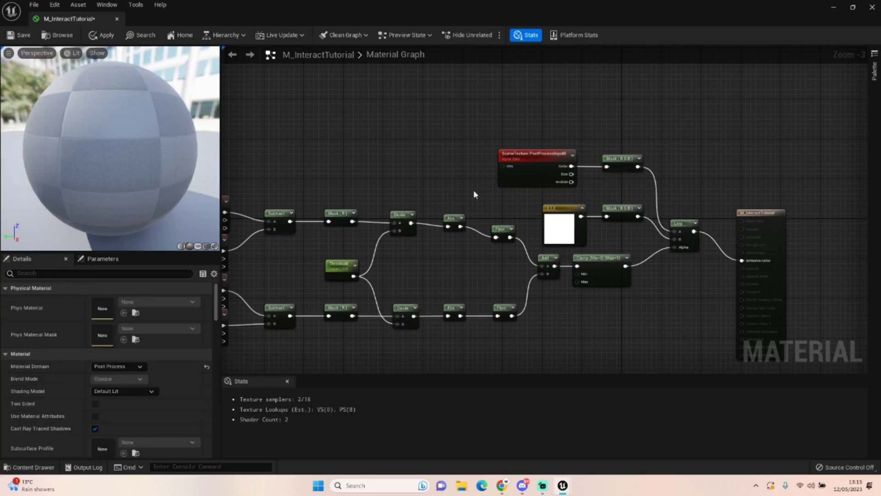
# Align the upper branch's Floor node with its Abs node, and dock the material editor beside the ThirdPersonMap level.
pyautogui.moveTo(473, 189); pyautogui.dragTo(565, 179, button='right')
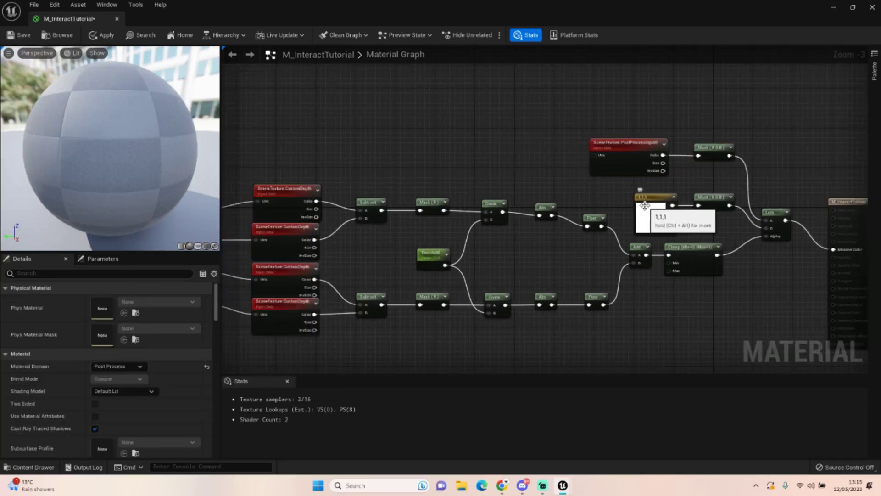
pyautogui.scroll(-2, 557, 168)
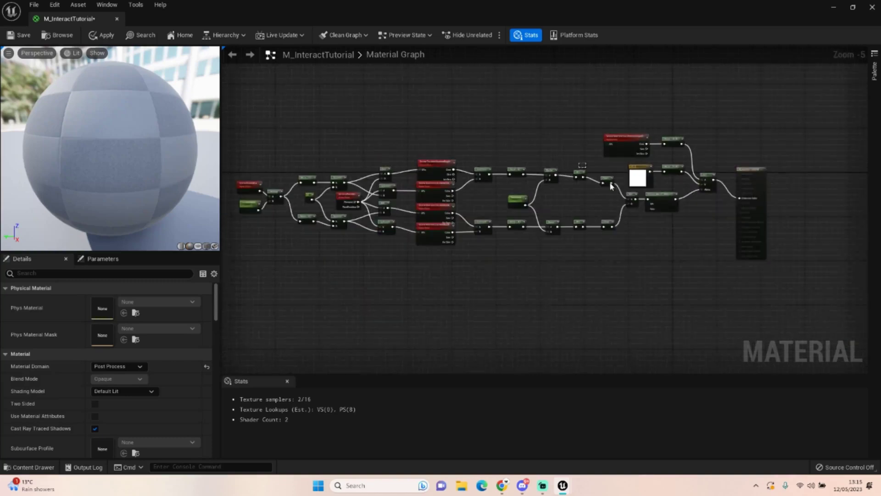
pyautogui.click(610, 182)
pyautogui.moveTo(606, 181); pyautogui.dragTo(607, 173)
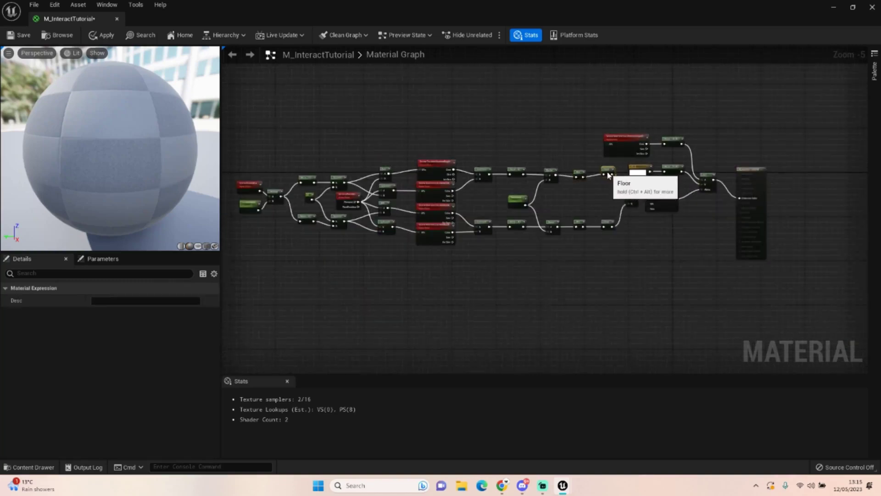
pyautogui.click(583, 177)
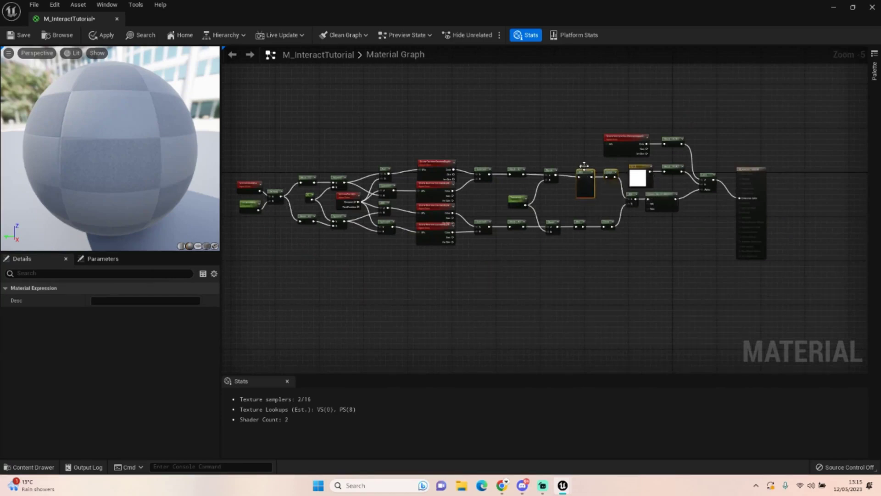
pyautogui.scroll(5, 583, 177)
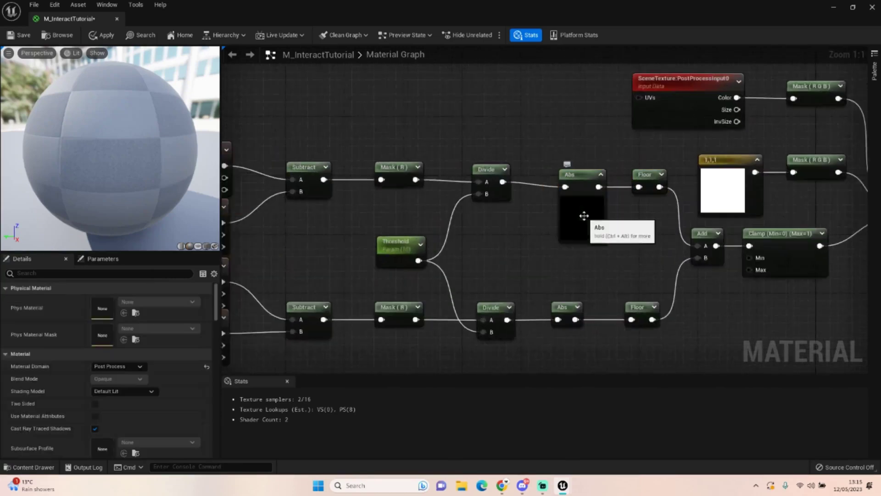
pyautogui.scroll(-5, 584, 186)
pyautogui.moveTo(434, 159); pyautogui.dragTo(536, 154, button='right')
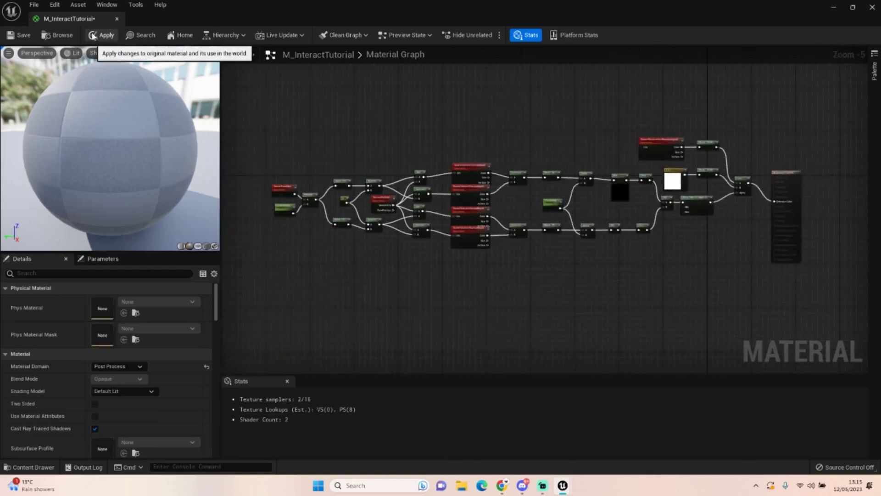
pyautogui.moveTo(81, 19); pyautogui.dragTo(187, 23)
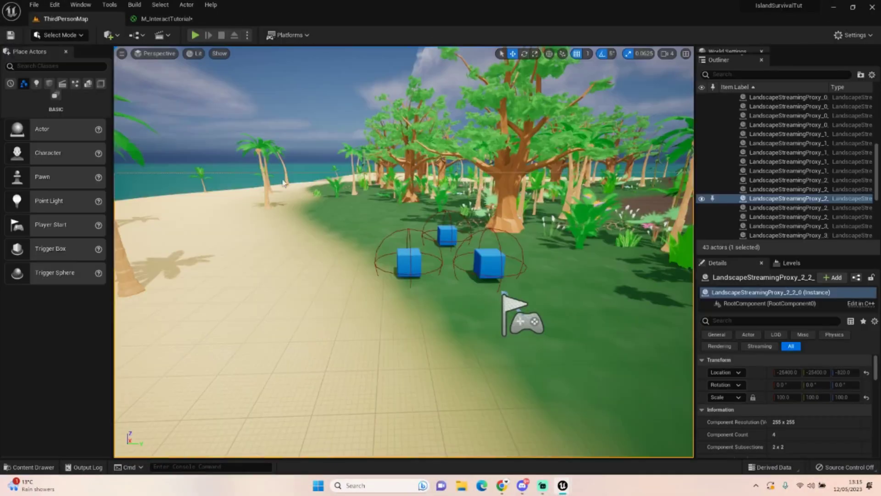
# Select the PostProcessVolume in the Lighting folder and filter its details by "post".
pyautogui.moveTo(415, 109); pyautogui.dragTo(170, 73, button='right')
pyautogui.click(349, 57)
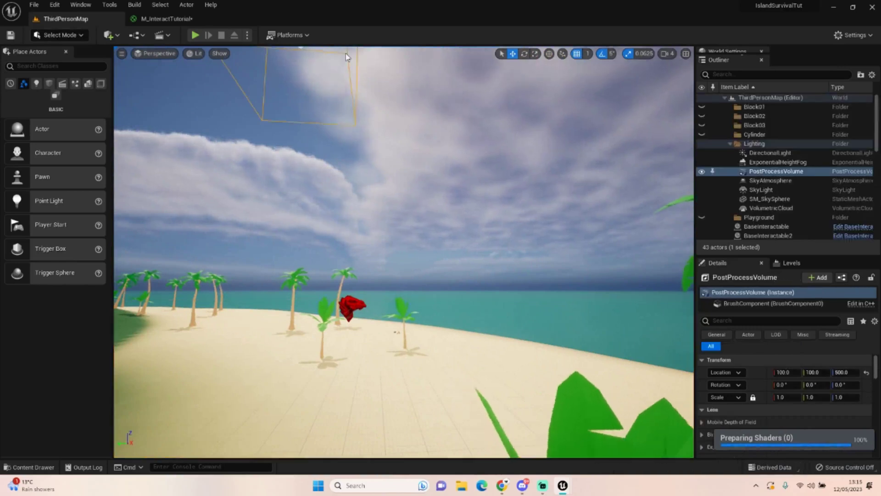
pyautogui.click(776, 172)
pyautogui.scroll(-10, 812, 380)
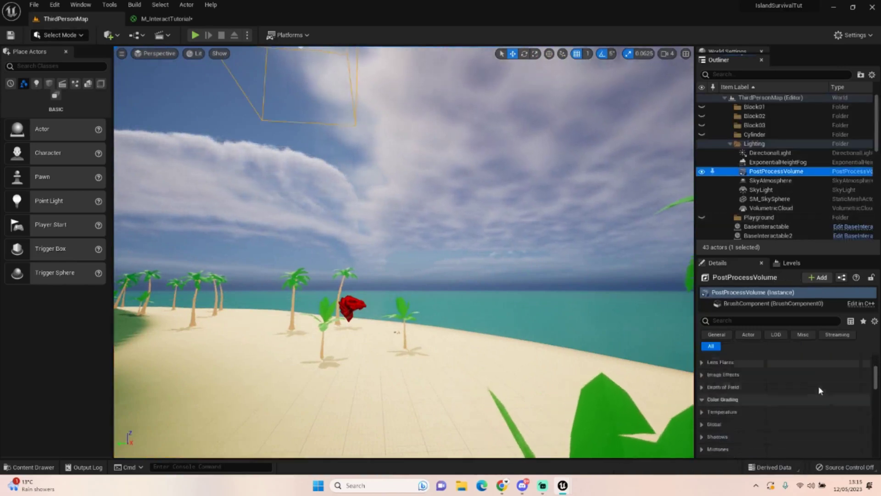
pyautogui.scroll(-15, 820, 402)
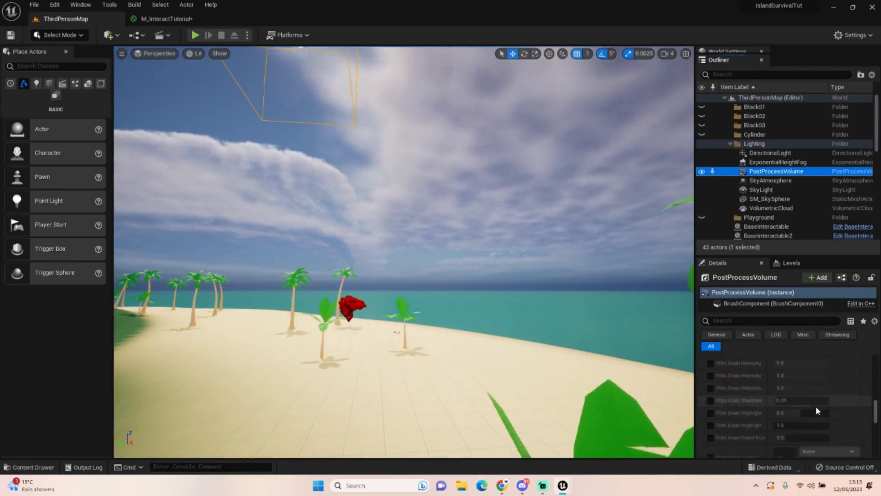
pyautogui.scroll(-8, 818, 403)
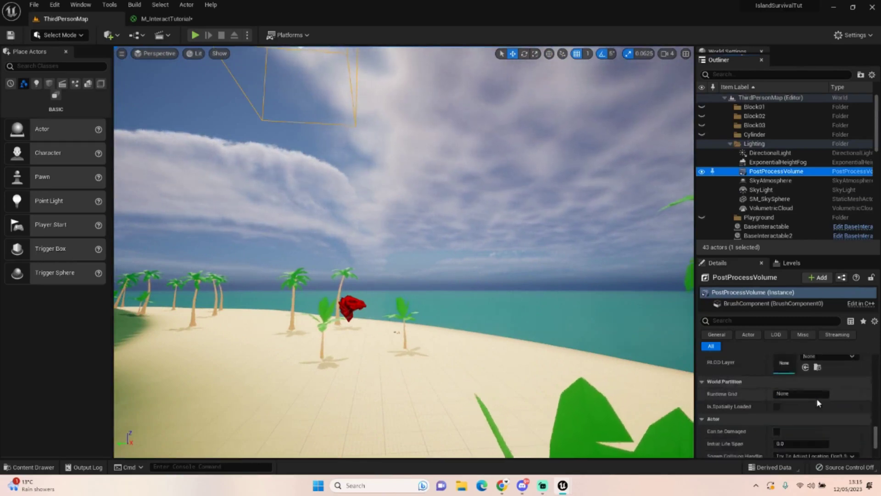
pyautogui.scroll(2, 817, 399)
pyautogui.click(762, 320)
pyautogui.write('post')
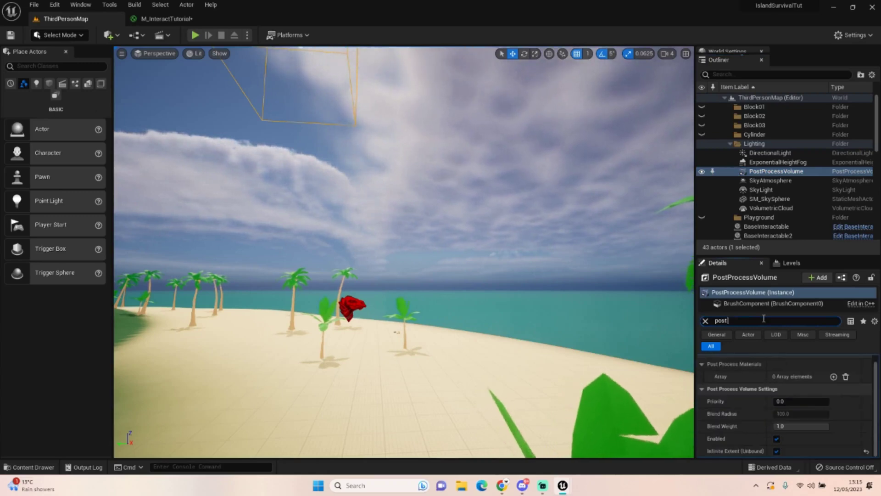
# Select PostProcessVolume2 near the blue cubes and set its post process material array element to M_InteractTutorial.
pyautogui.press('d')
pyautogui.moveTo(635, 186); pyautogui.dragTo(280, 236, button='right')
pyautogui.press('w')
pyautogui.press('s')
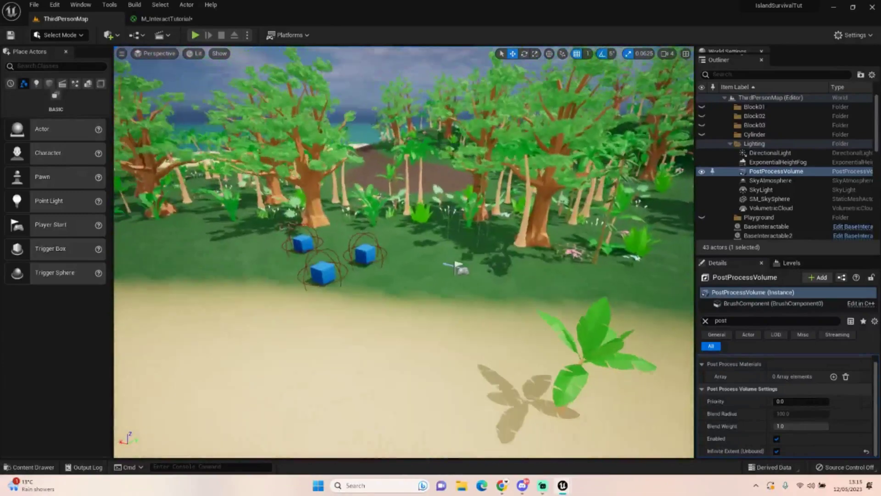
pyautogui.moveTo(362, 193); pyautogui.dragTo(390, 193, button='right')
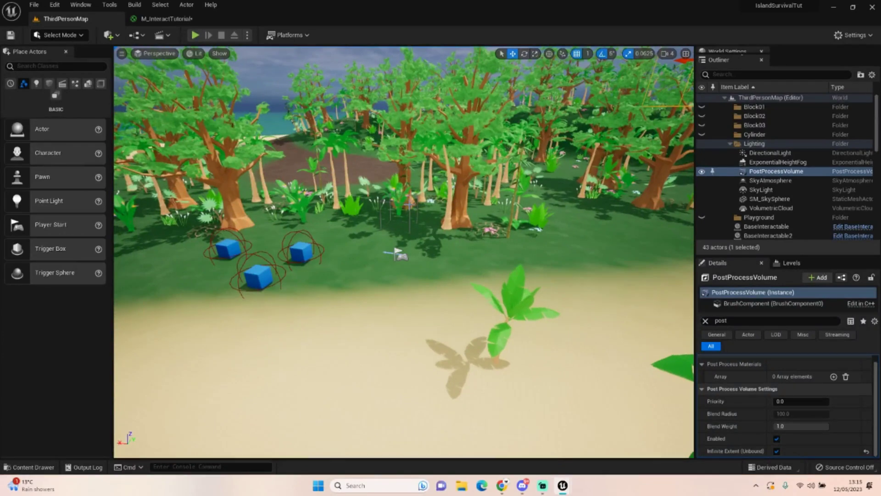
pyautogui.click(408, 205)
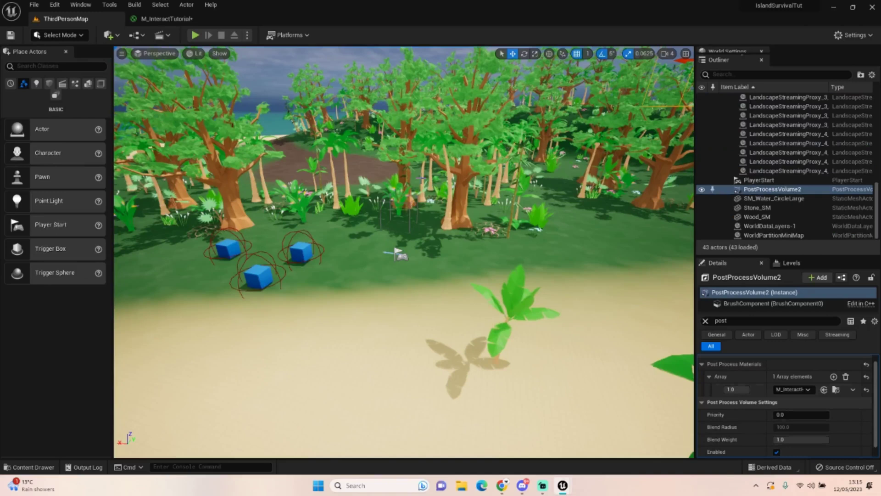
pyautogui.click(376, 209)
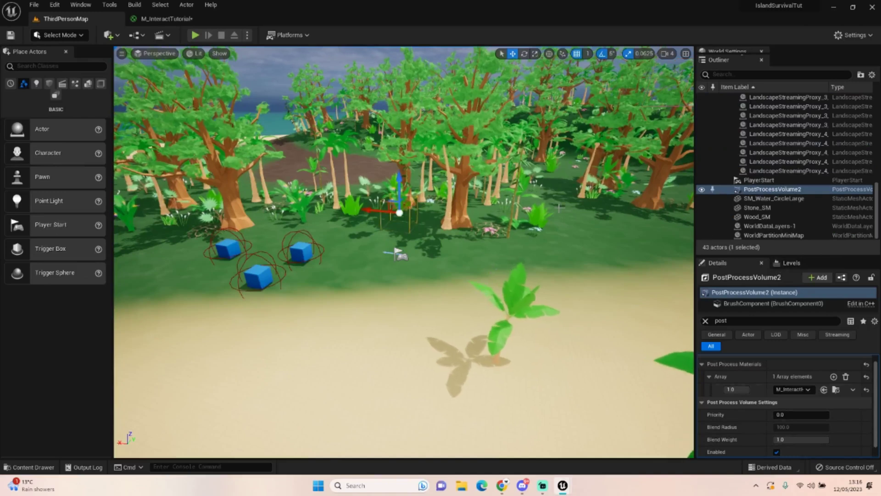
pyautogui.click(810, 389)
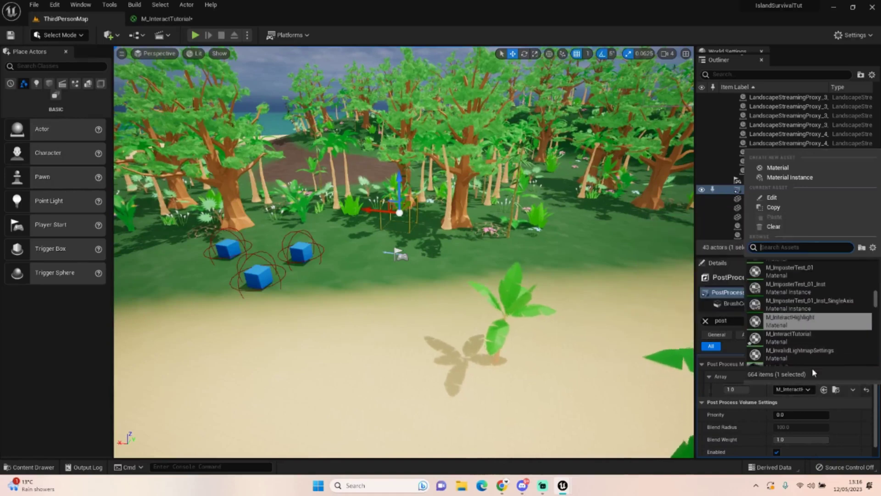
pyautogui.write('Int')
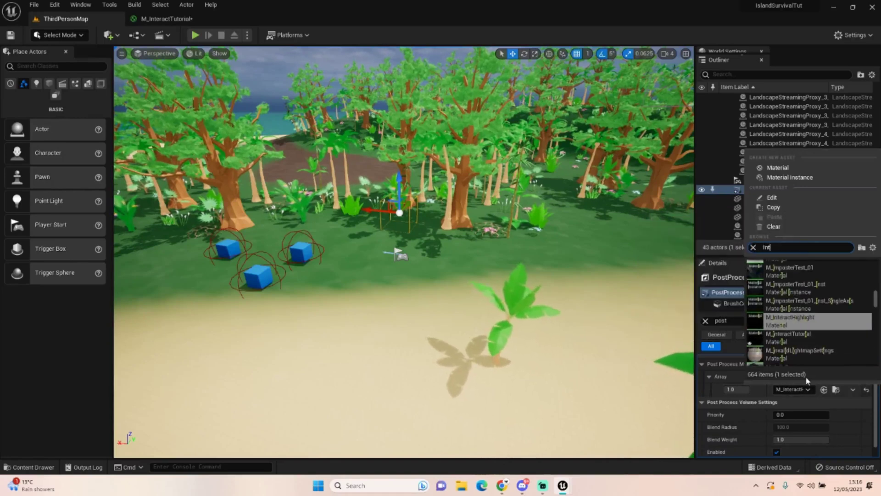
pyautogui.write('eract')
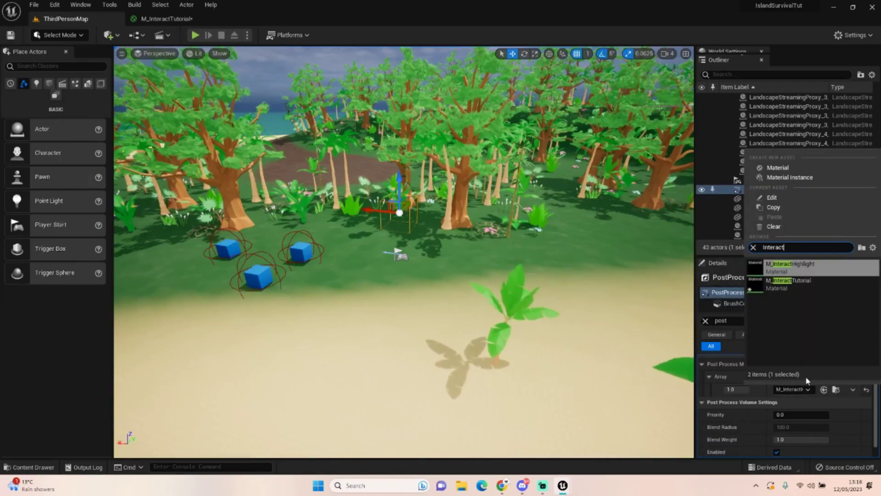
pyautogui.click(762, 289)
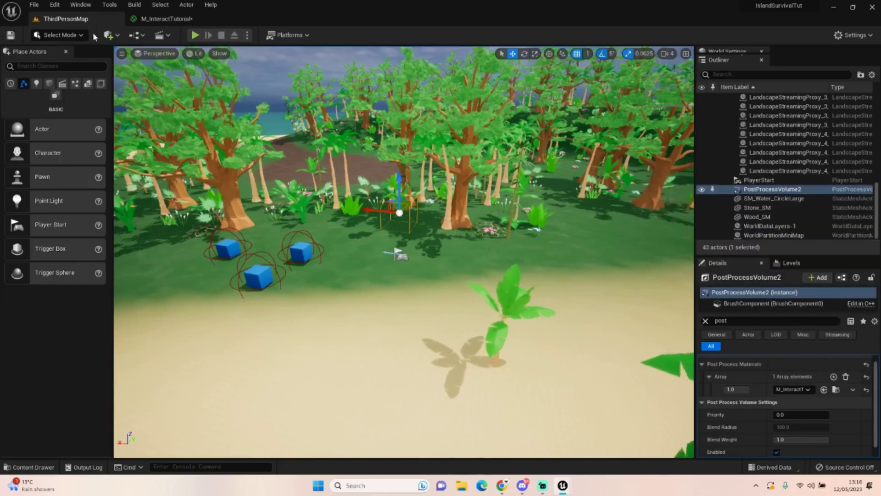
# Save all modified content, including M_InteractTutorial and PostProcessVolume2.
pyautogui.click(29, 467)
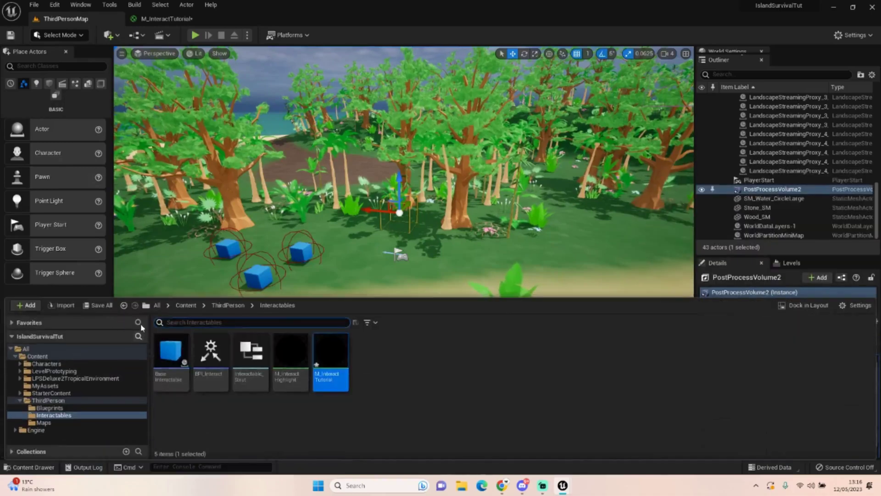
pyautogui.click(97, 306)
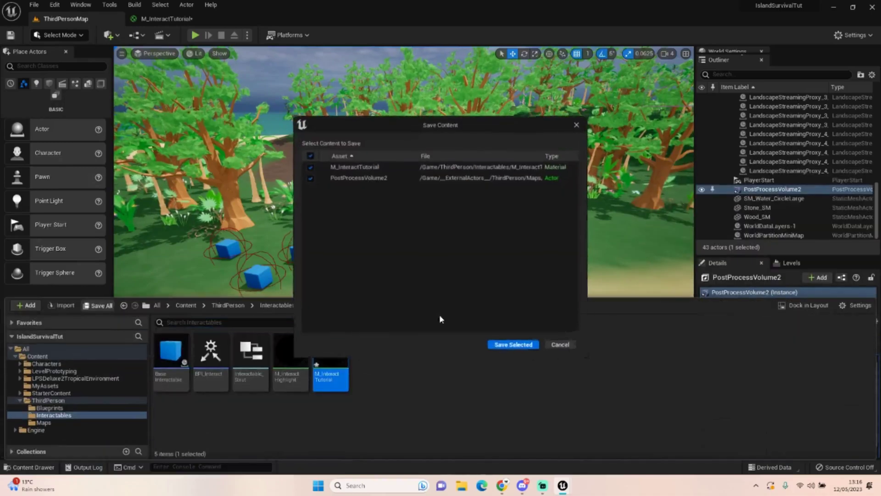
pyautogui.click(528, 345)
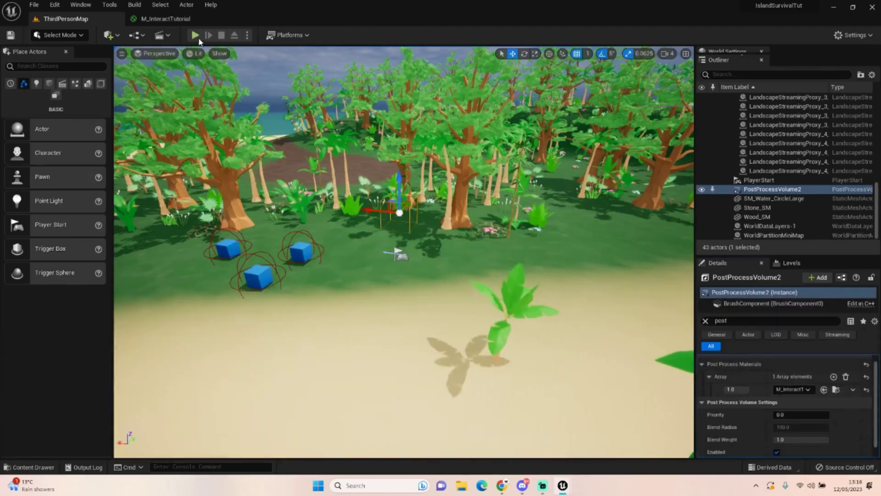
# Play the level and run the character up to and around the blue cubes to check the interaction outline.
pyautogui.hotkey('alt', 'p')
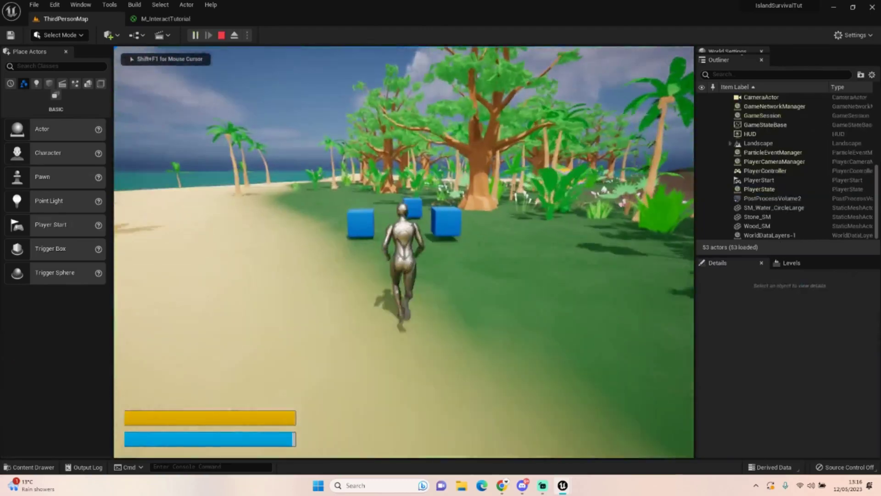
pyautogui.press('w')
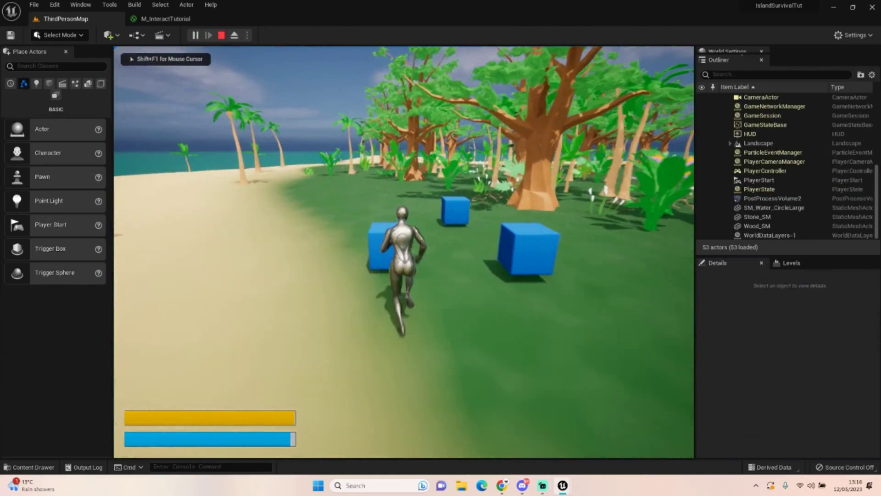
pyautogui.press('w')
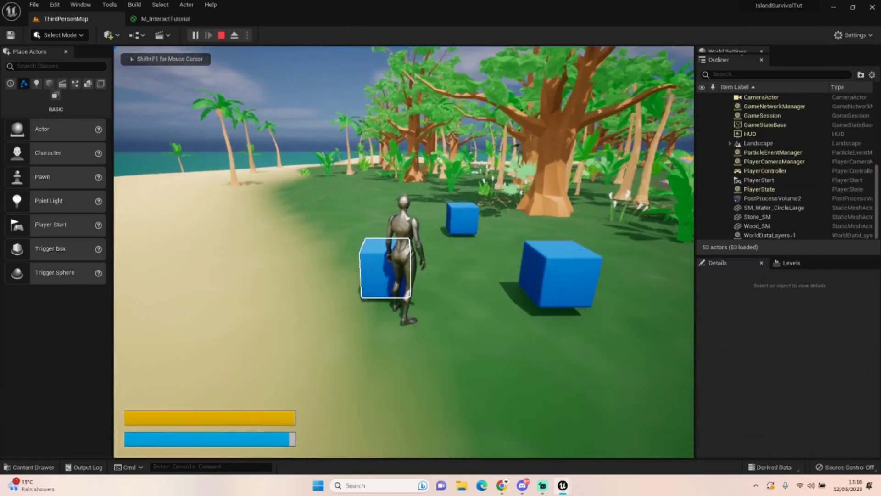
pyautogui.press('d')
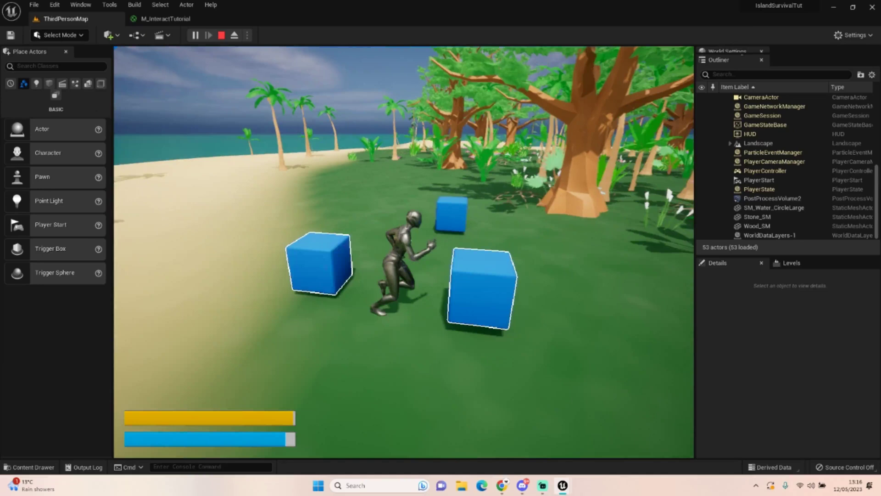
pyautogui.press('a')
pyautogui.press('d')
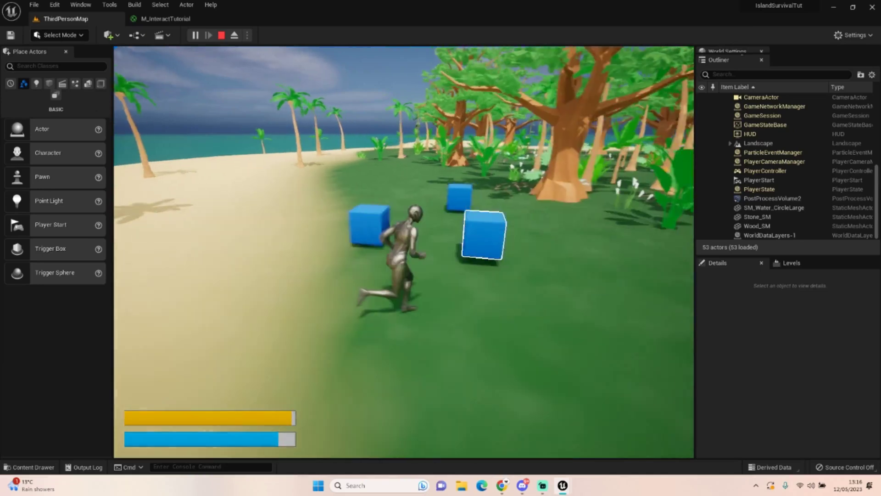
pyautogui.press('a')
pyautogui.press('w')
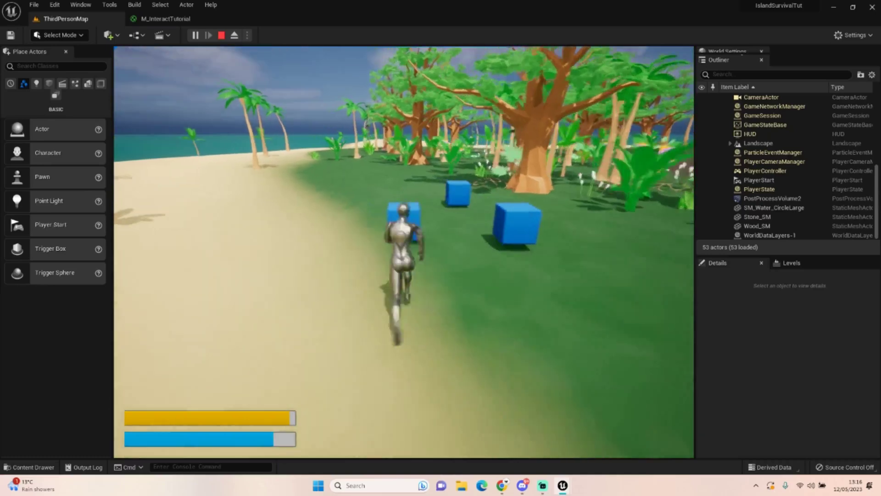
pyautogui.press('s')
pyautogui.press('w')
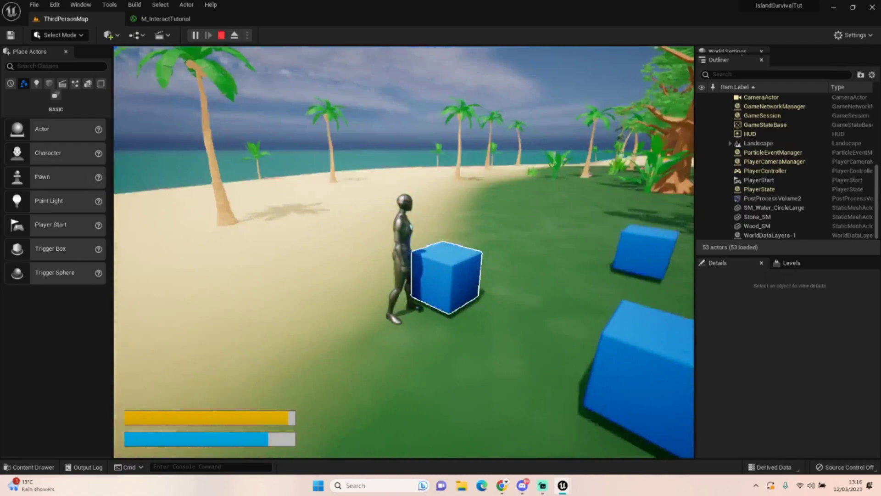
pyautogui.press('d')
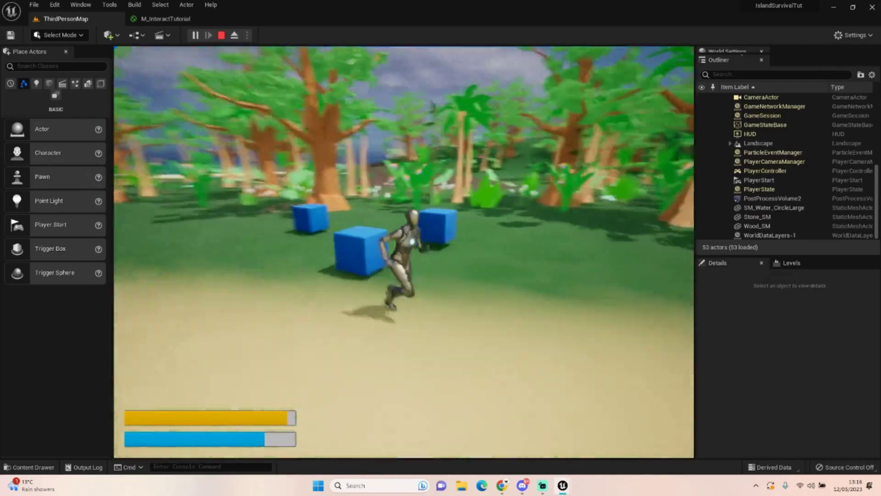